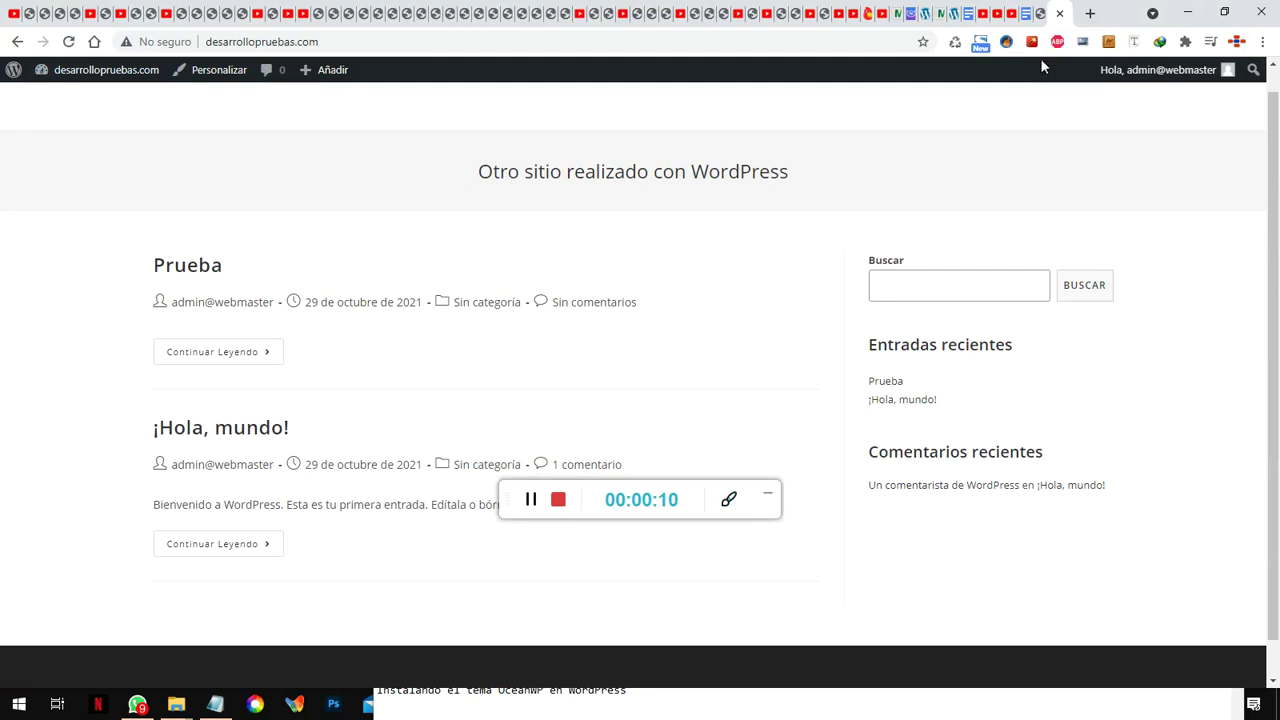
# Step: Review the test site's installed themes, its posts and its pages in the WordPress admin
pyautogui.click(1038, 13)
pyautogui.click(1060, 13)
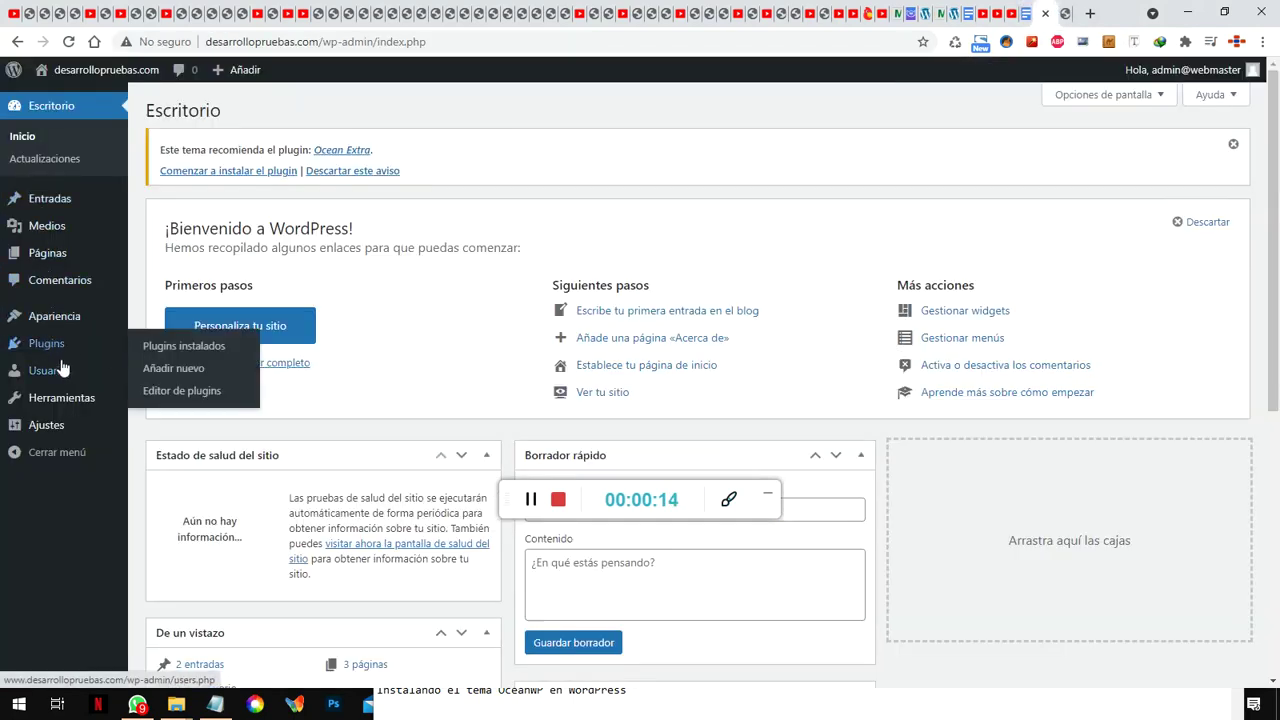
pyautogui.moveTo(57, 314)
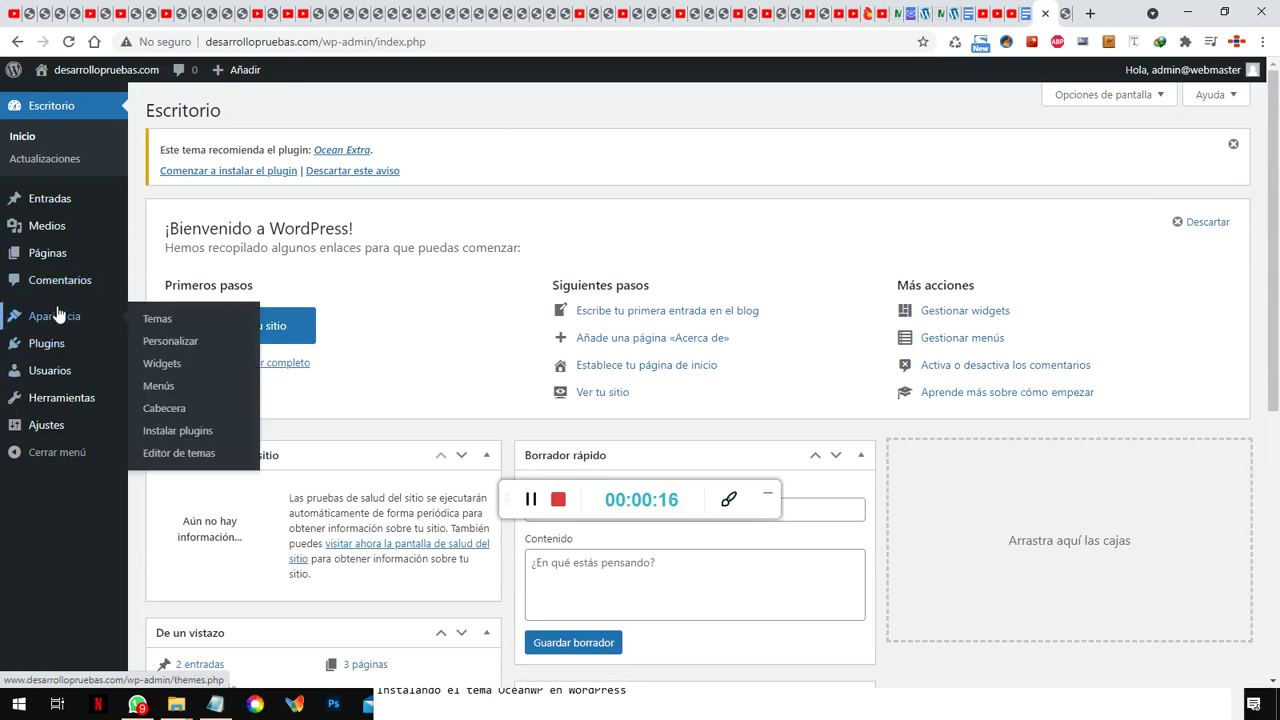
pyautogui.click(148, 320)
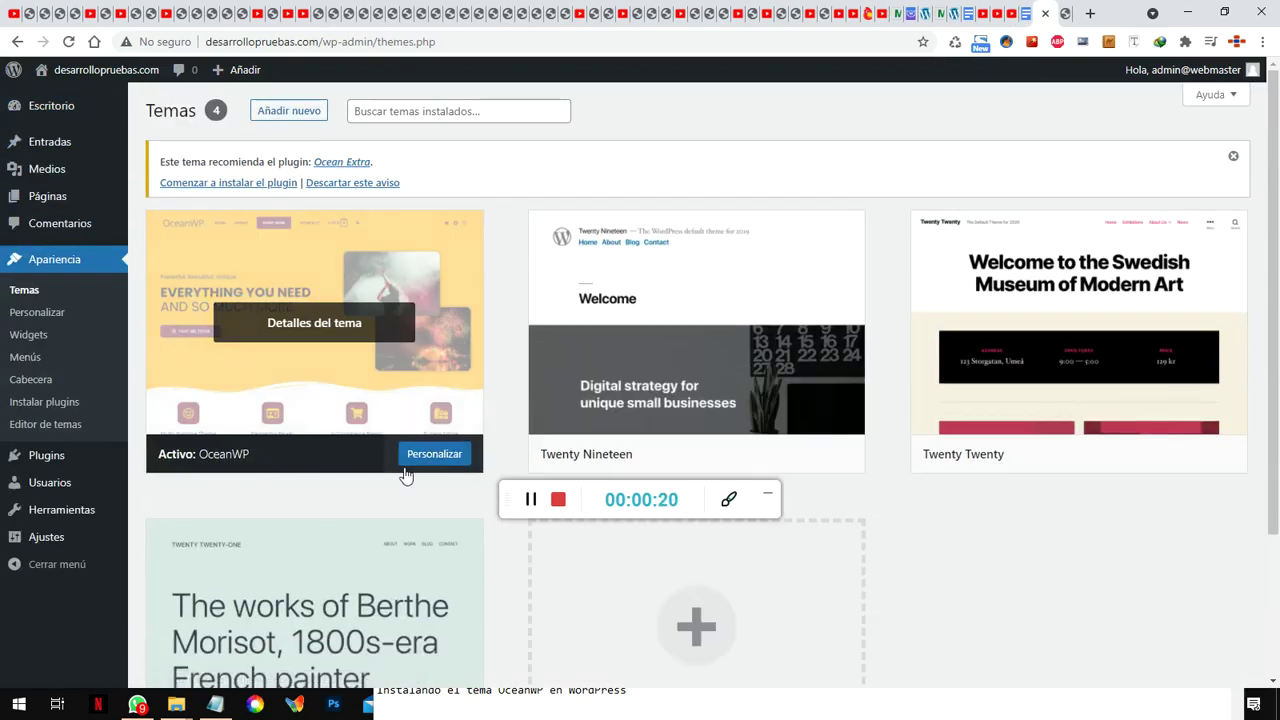
pyautogui.click(62, 146)
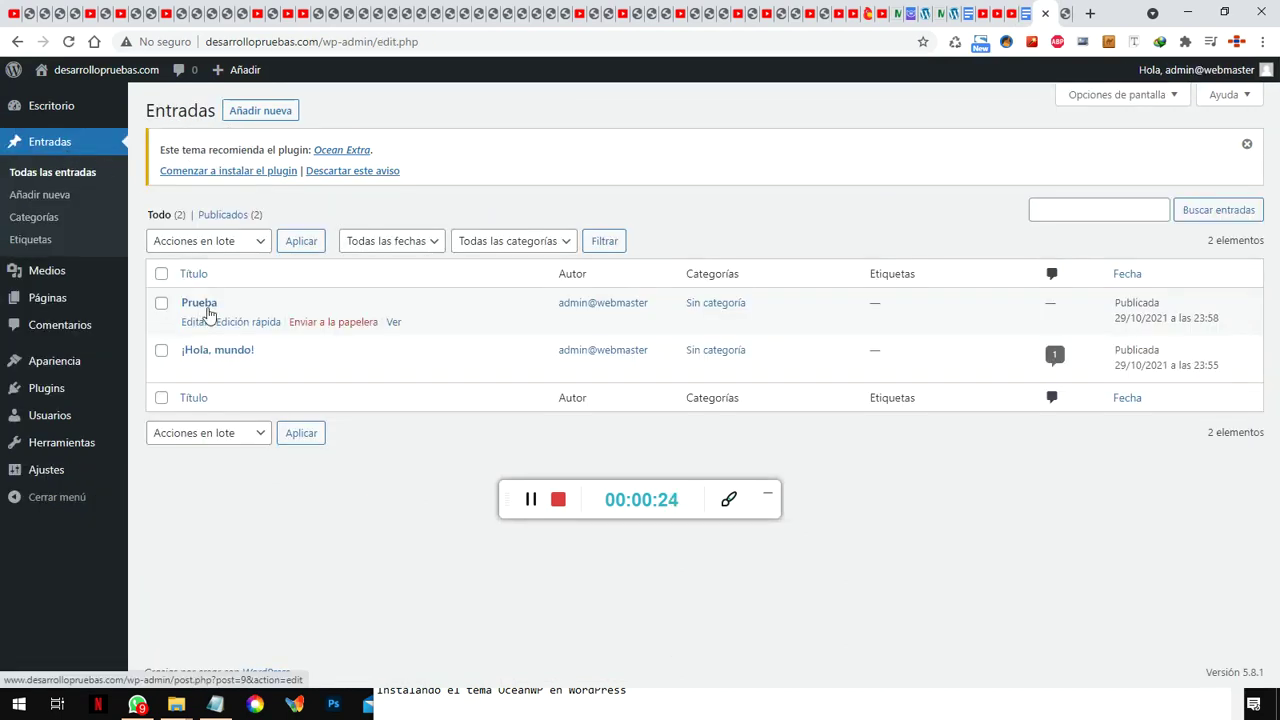
pyautogui.click(52, 302)
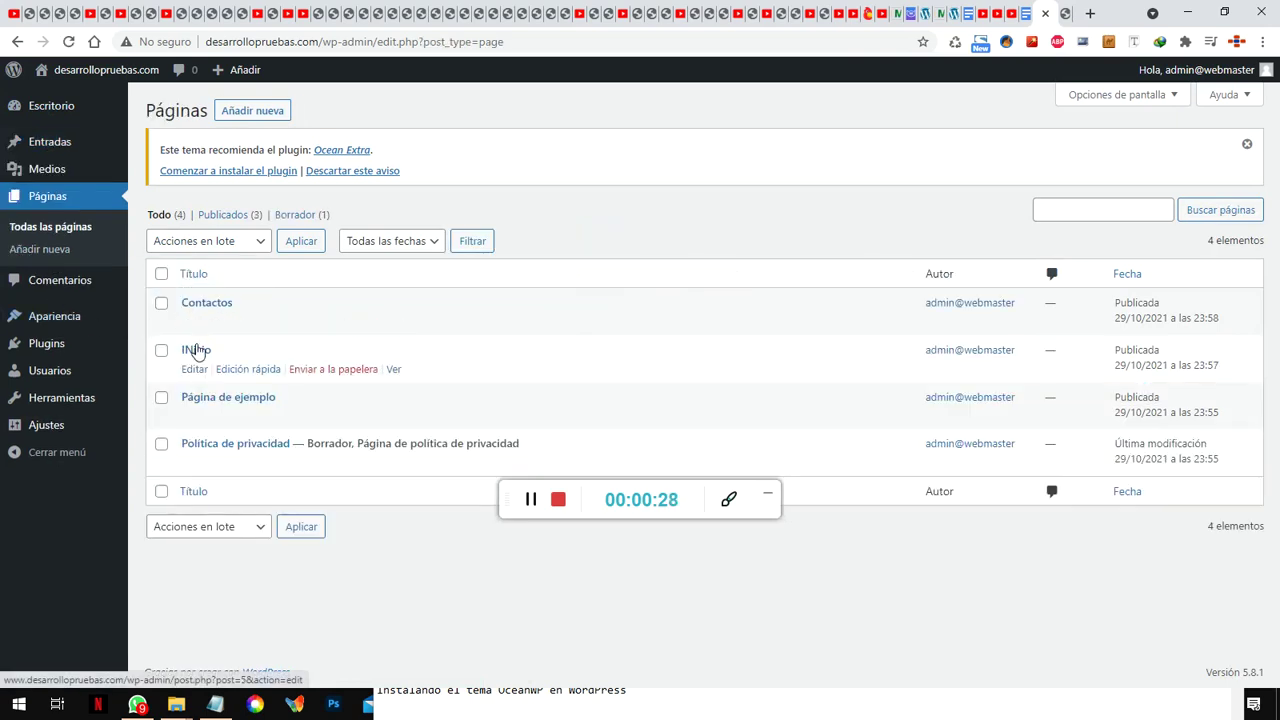
# Step: Open the list of installed plugins and search it for "elementor"
pyautogui.moveTo(52, 355)
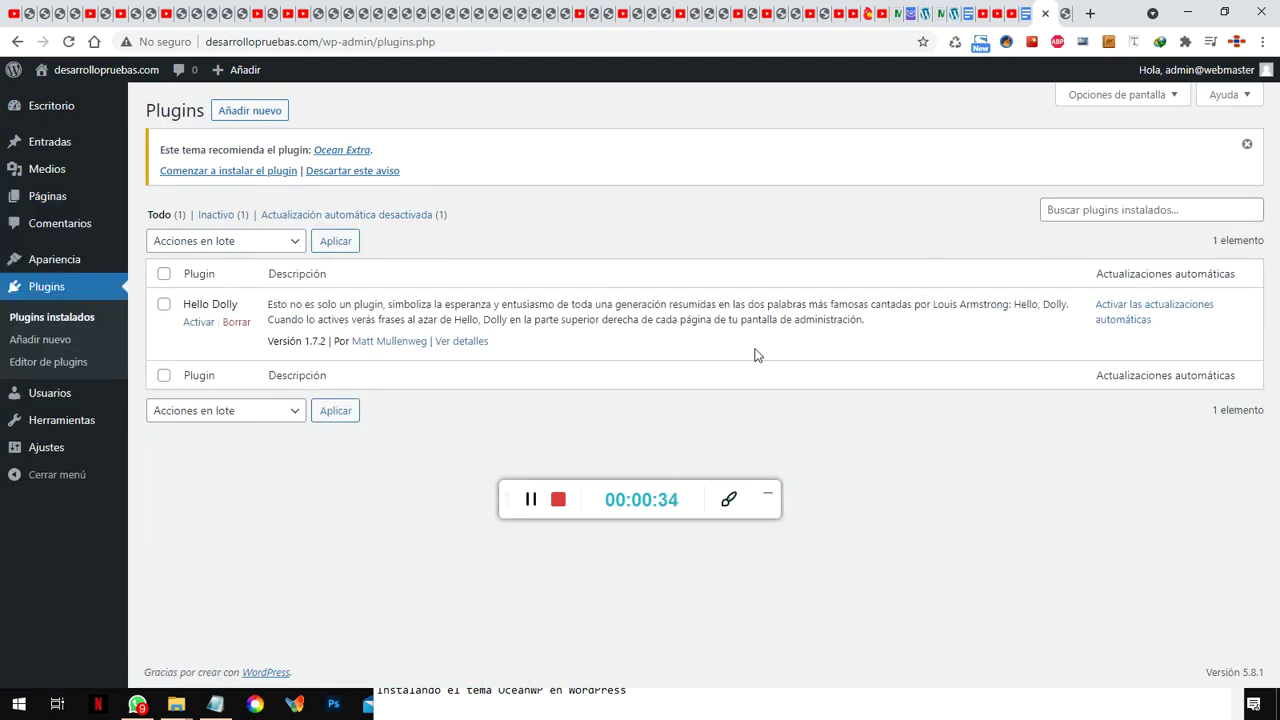
pyautogui.click(1082, 212)
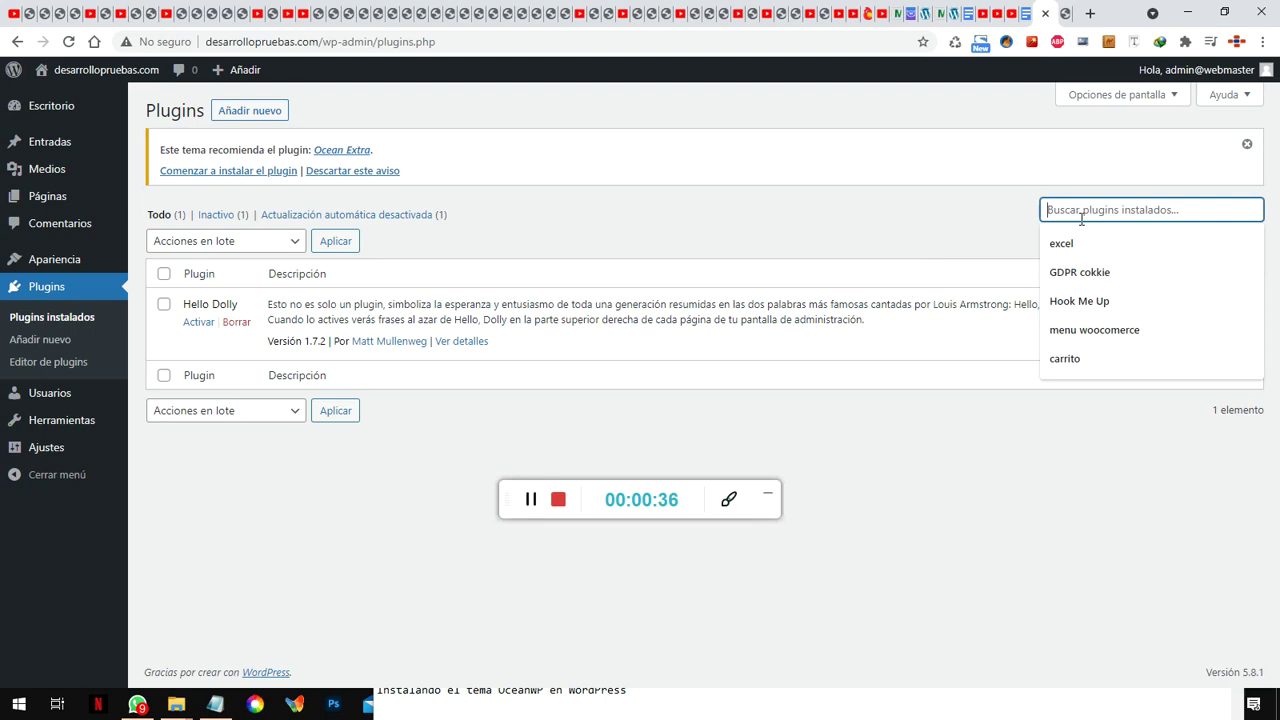
pyautogui.write('r')
pyautogui.press('BackSpace')
pyautogui.write('e')
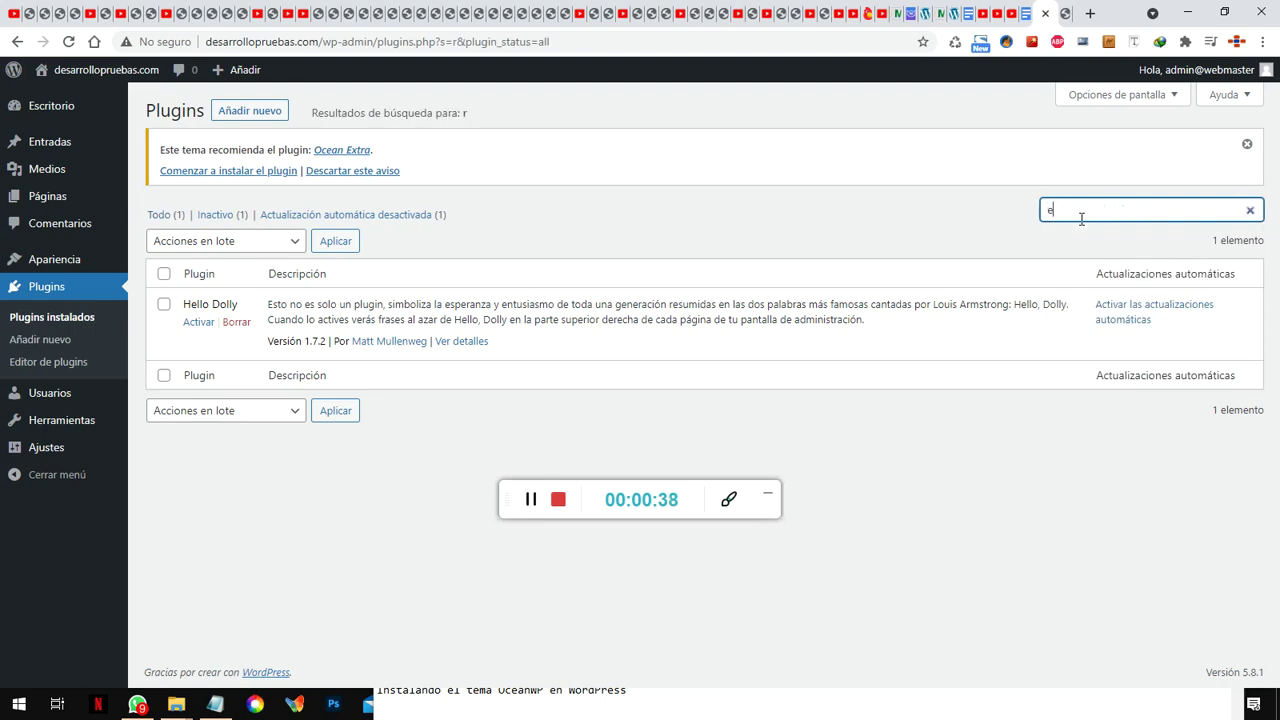
pyautogui.write('lementor')
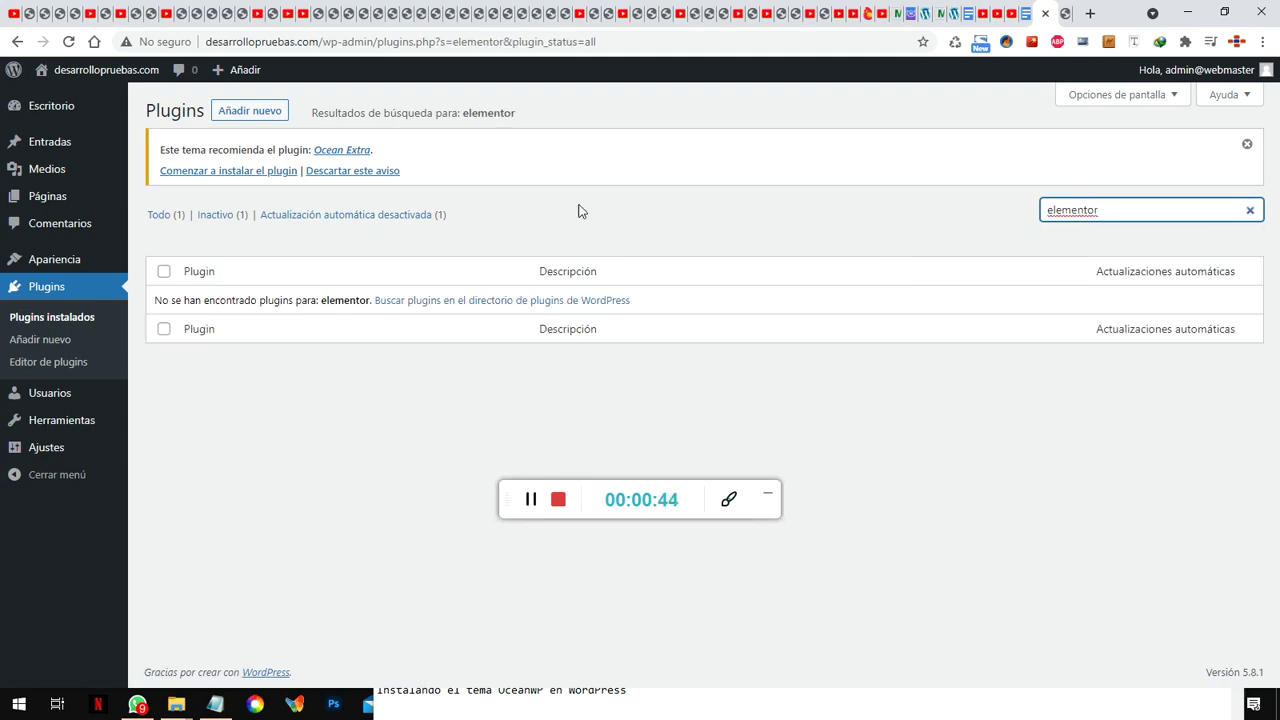
# Step: Find "elementor" among the plugins available to add, and install and activate Elementor Website Builder
pyautogui.click(249, 113)
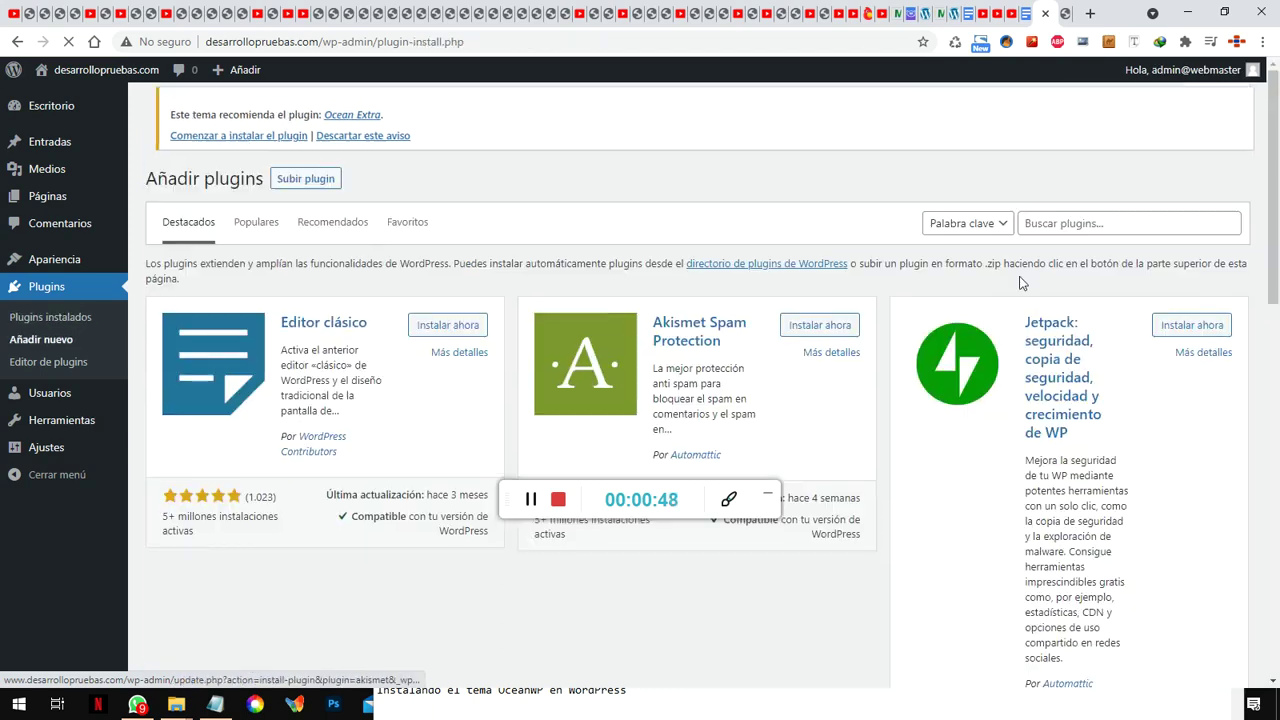
pyautogui.click(1073, 222)
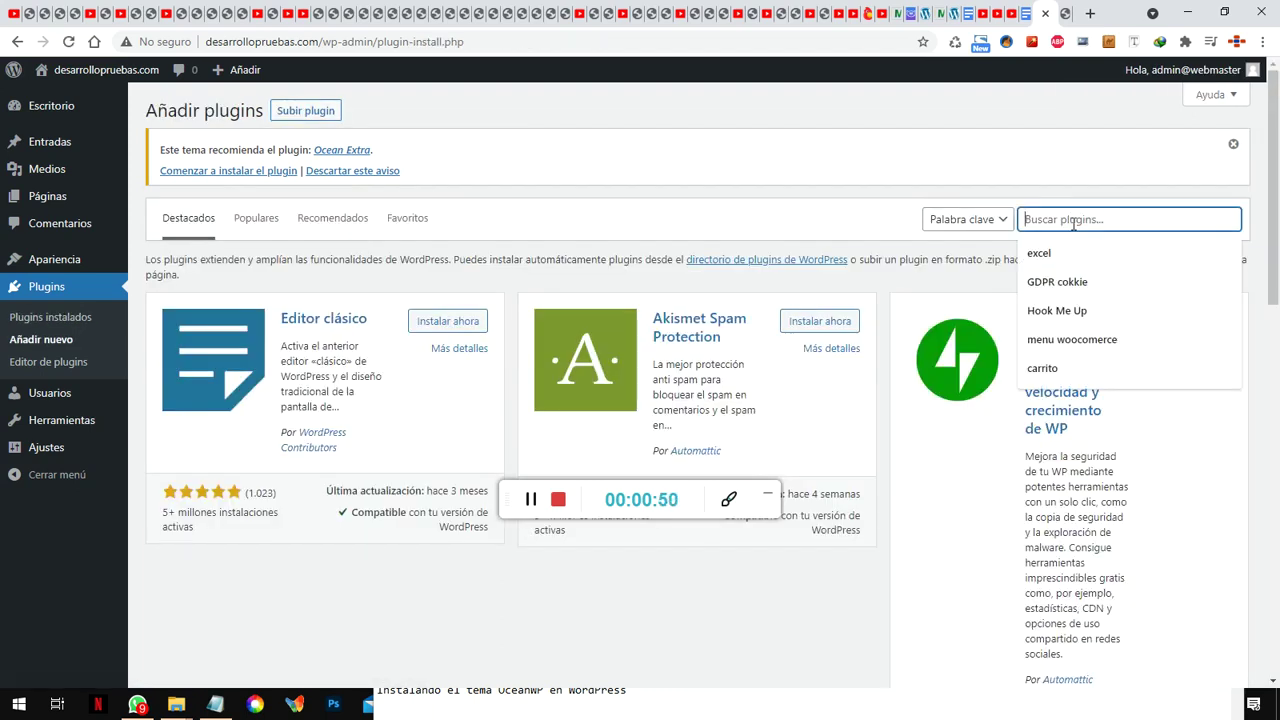
pyautogui.write('ele')
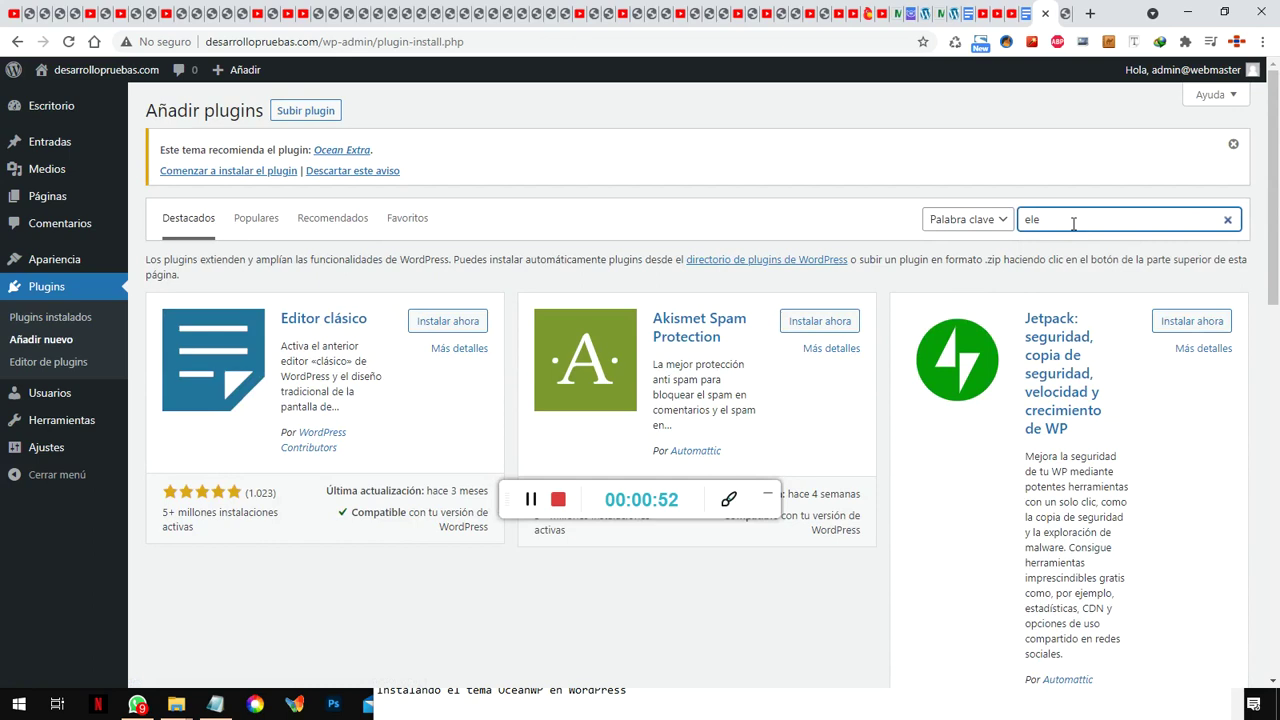
pyautogui.write('ment')
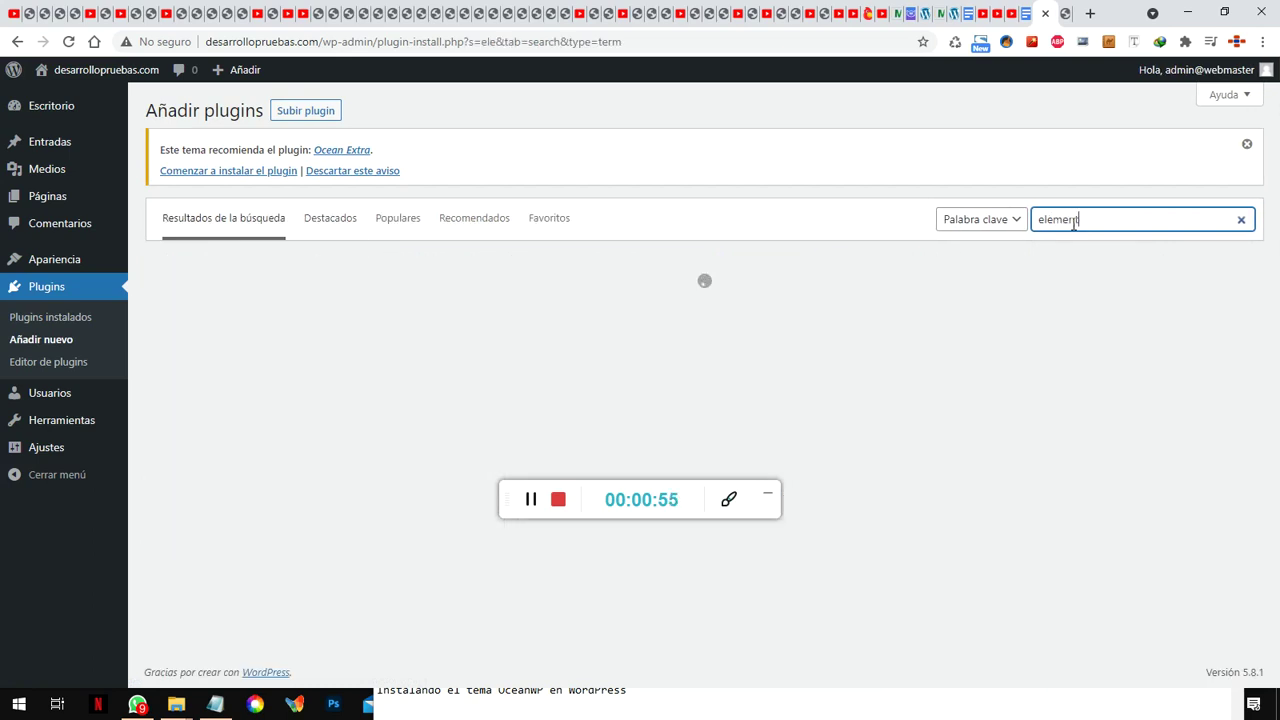
pyautogui.write('or')
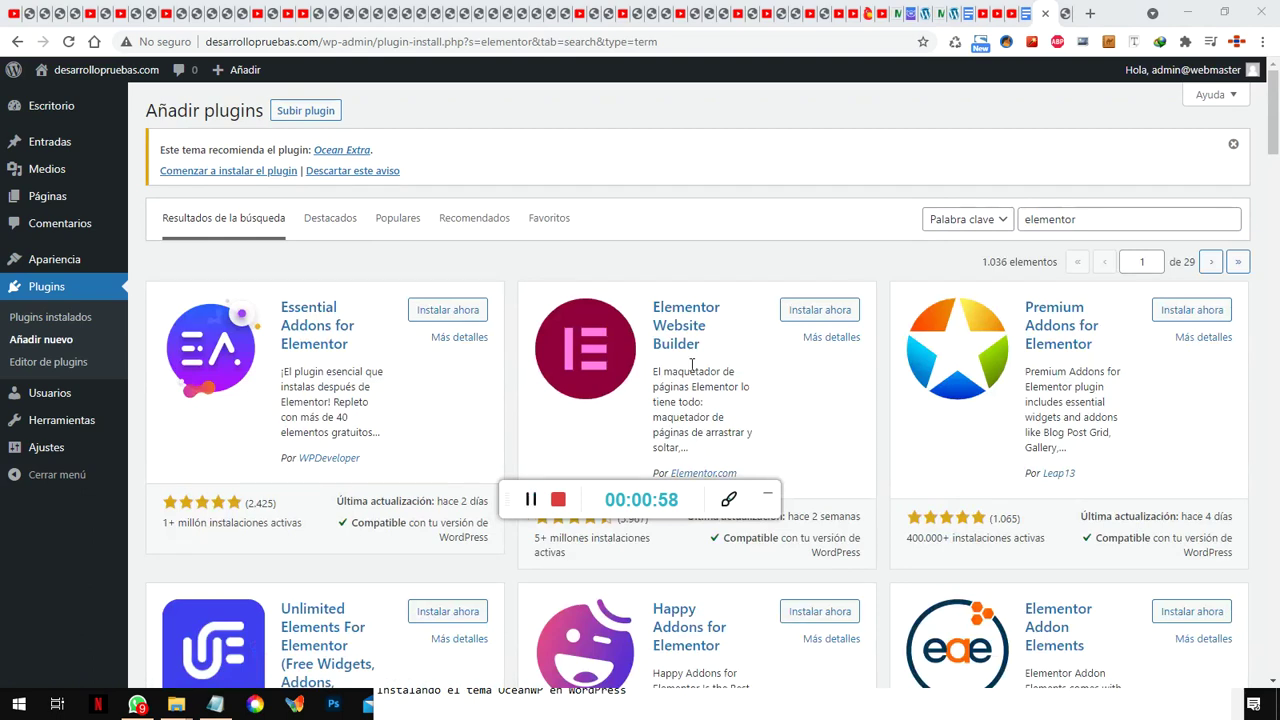
pyautogui.click(785, 310)
pyautogui.click(828, 312)
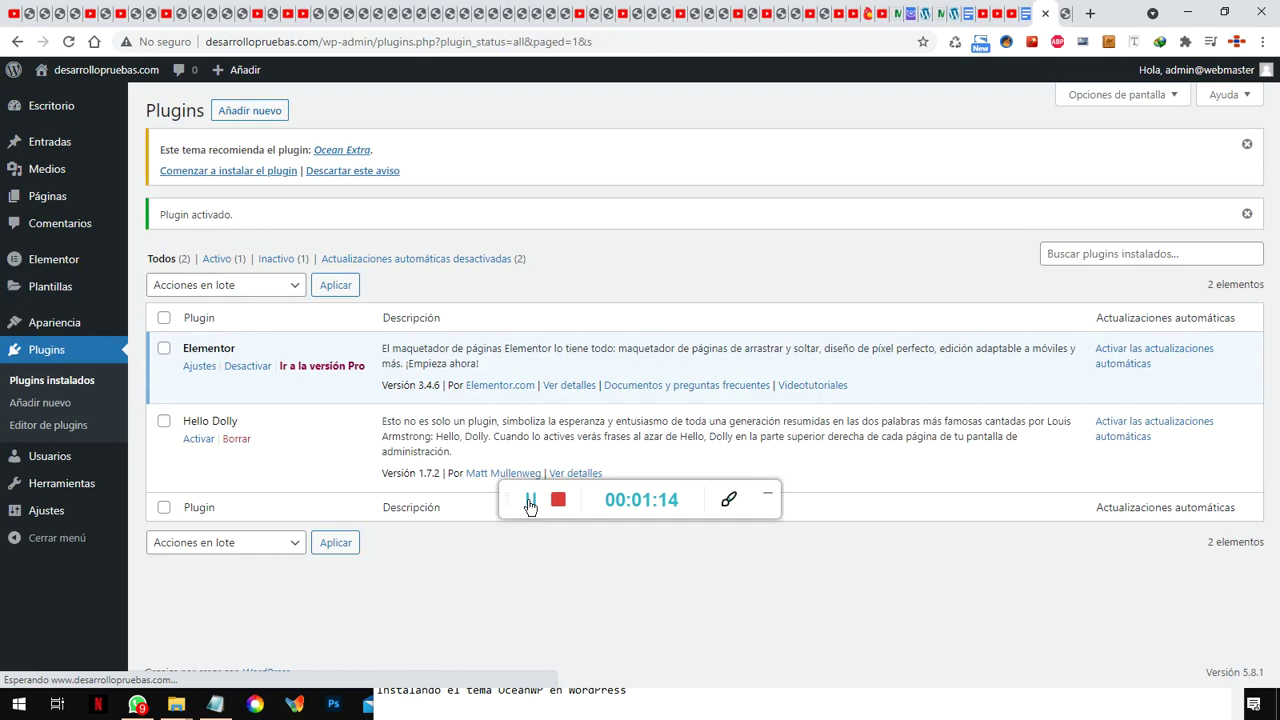
# Step: Find "ocean extra" among the plugins available to add, and install and activate Ocean Extra
pyautogui.click(264, 110)
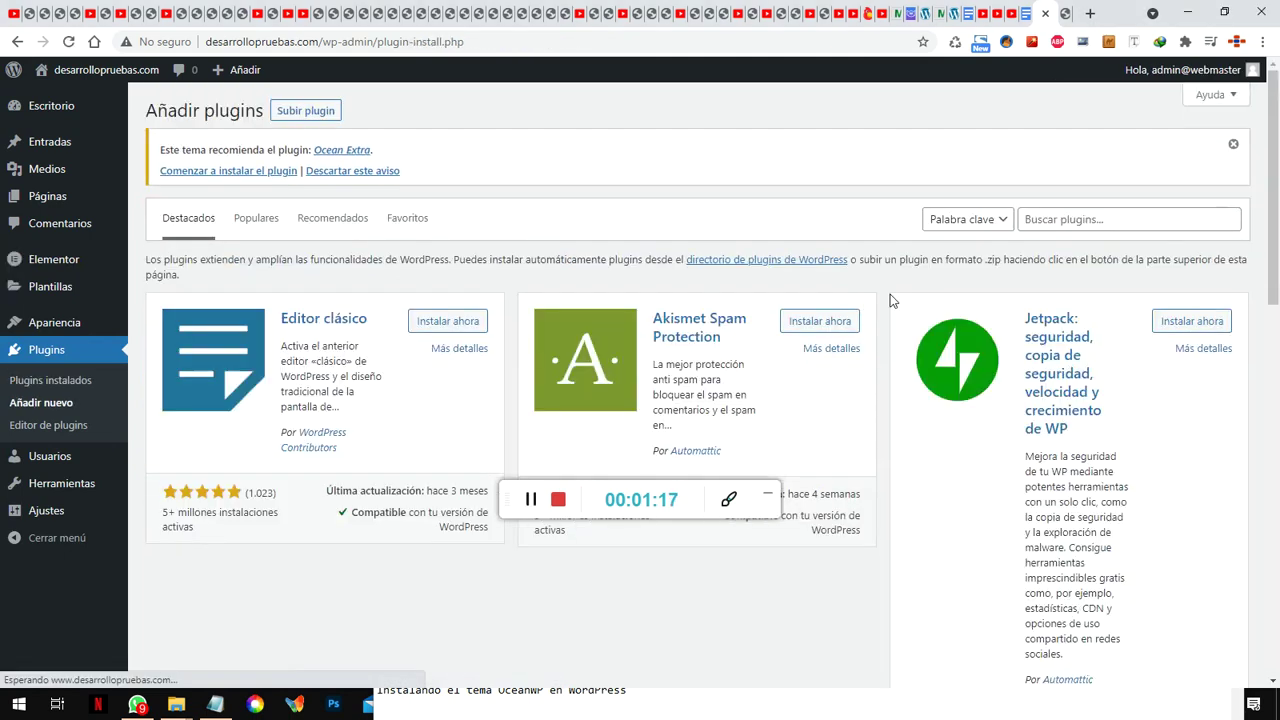
pyautogui.click(1104, 220)
pyautogui.write('oc')
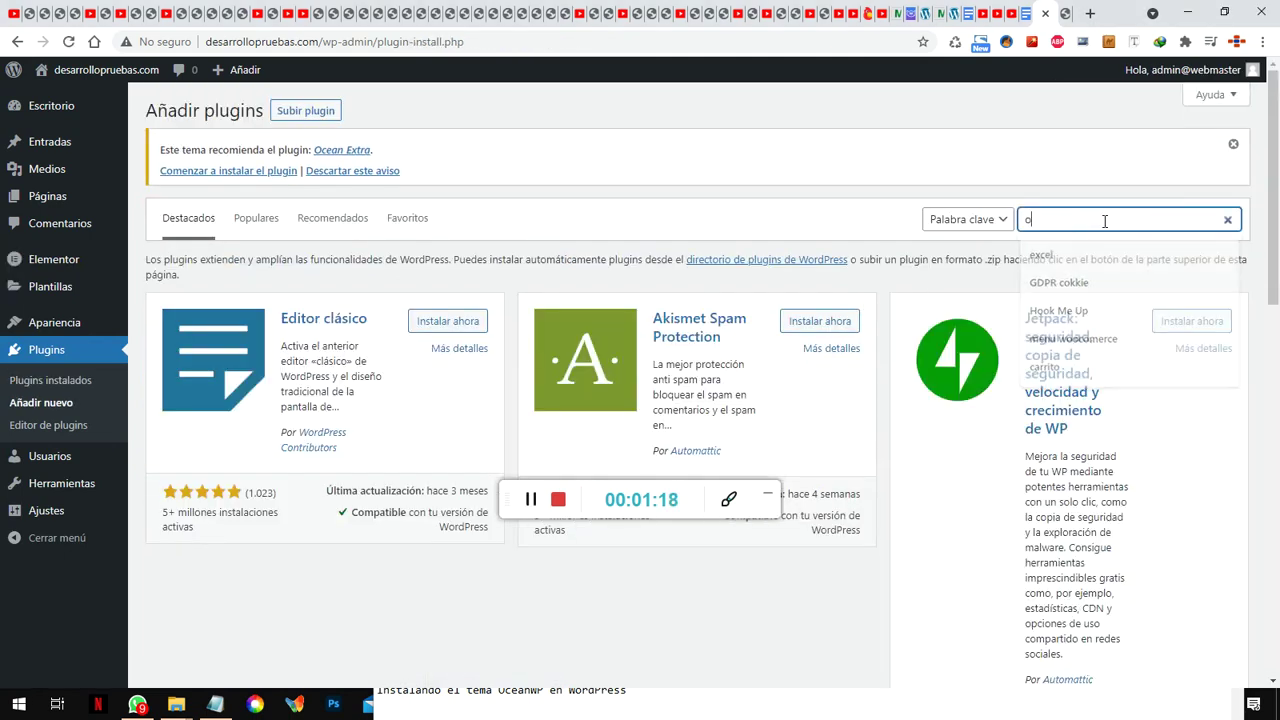
pyautogui.write('ean extra')
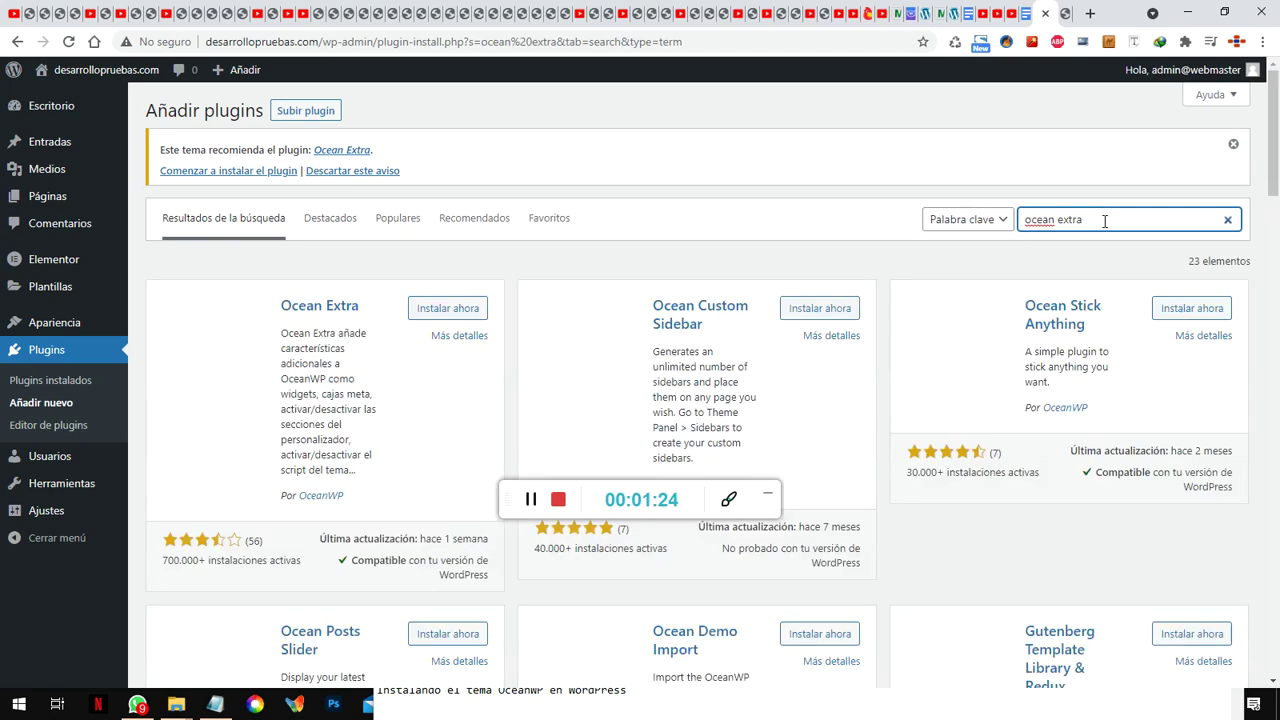
pyautogui.click(474, 308)
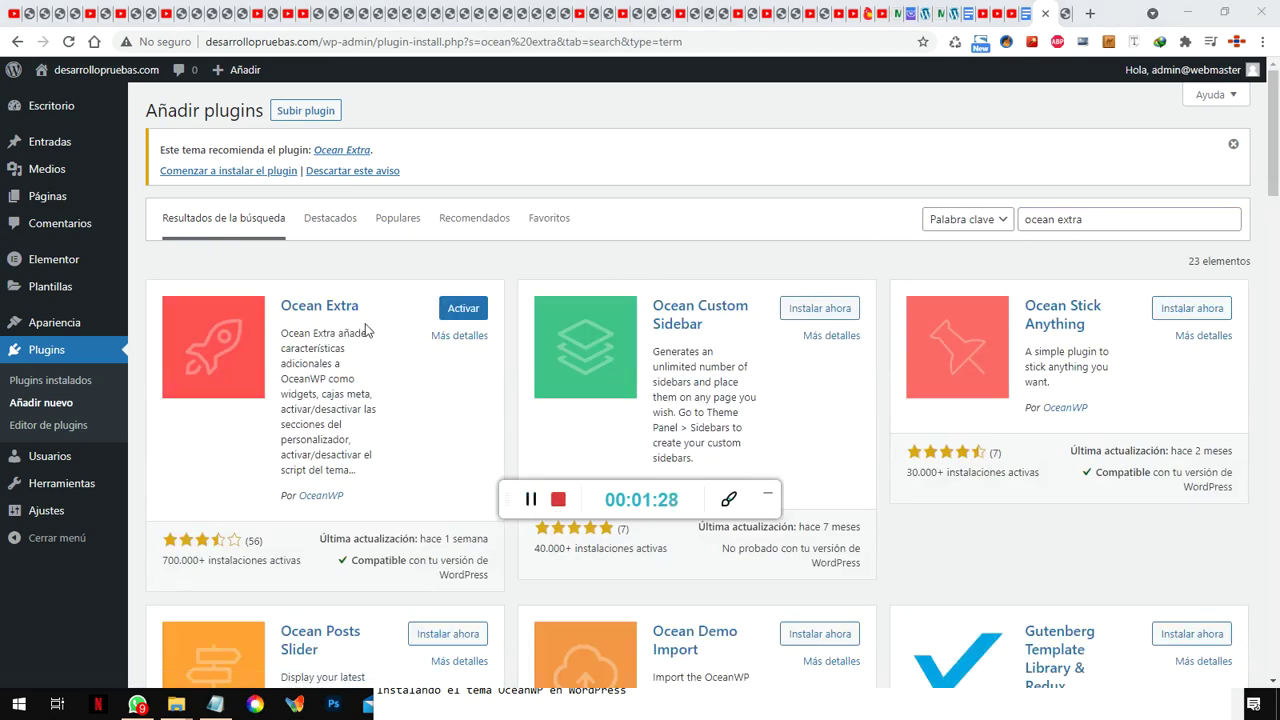
pyautogui.click(449, 312)
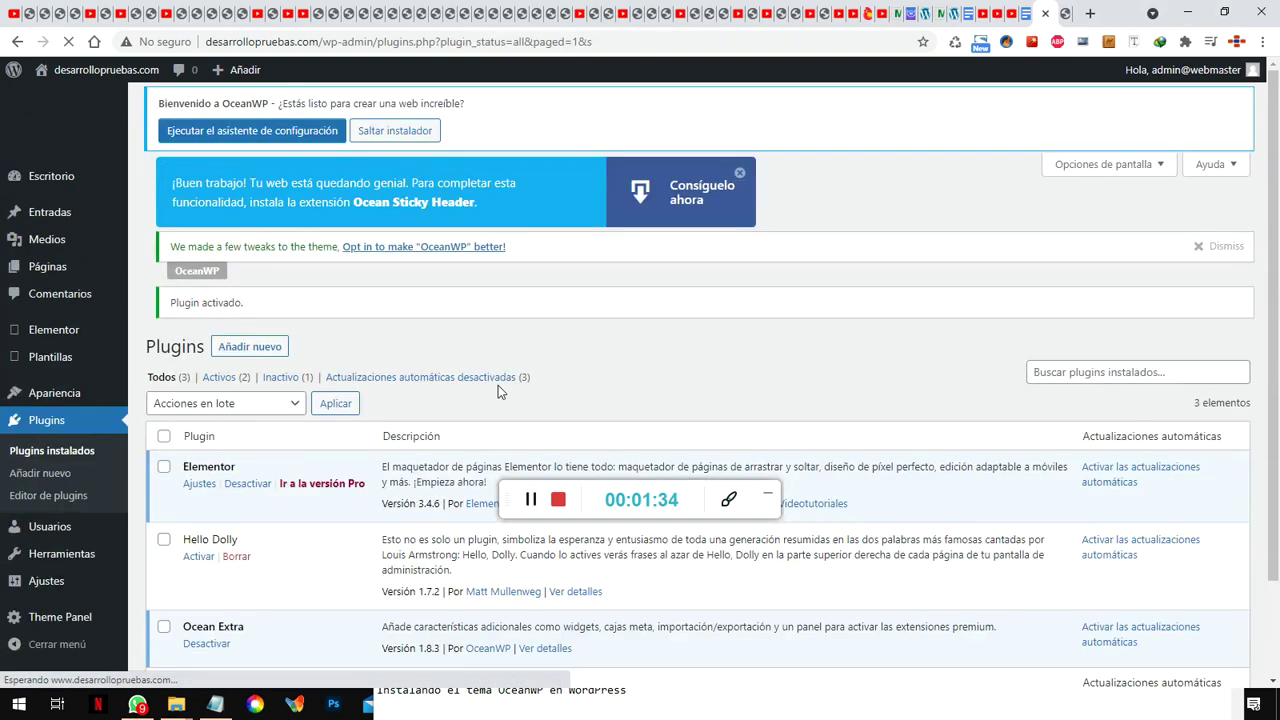
# Step: Examine the installed plugins list to check the status of Elementor, Hello Dolly and Ocean Extra
pyautogui.scroll(-2, 366, 390)
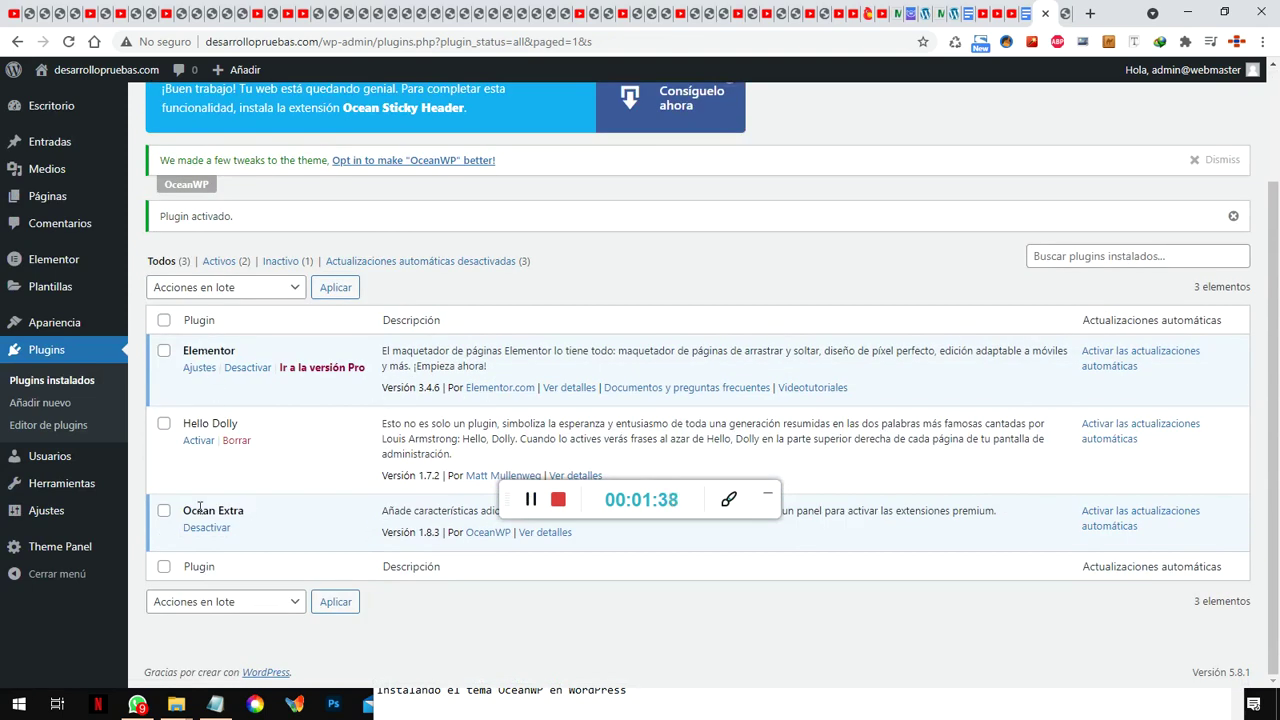
pyautogui.scroll(2, 451, 410)
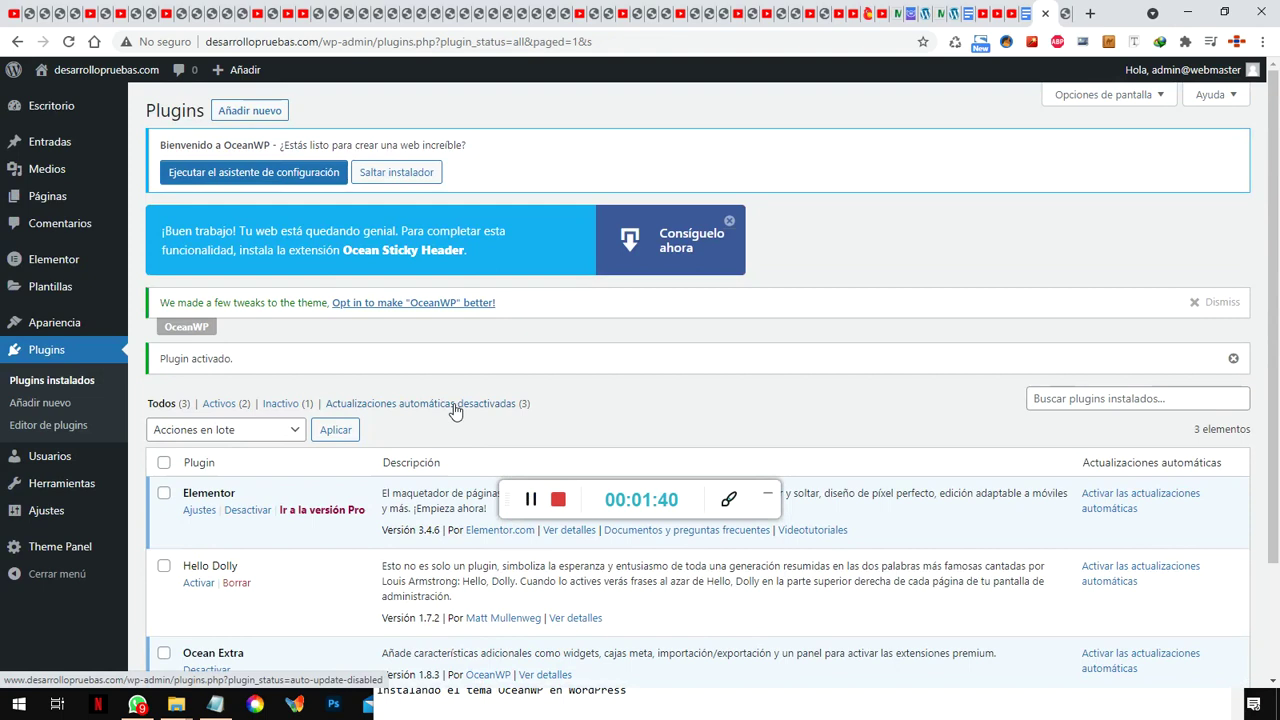
pyautogui.scroll(-2, 453, 410)
pyautogui.scroll(2, 455, 410)
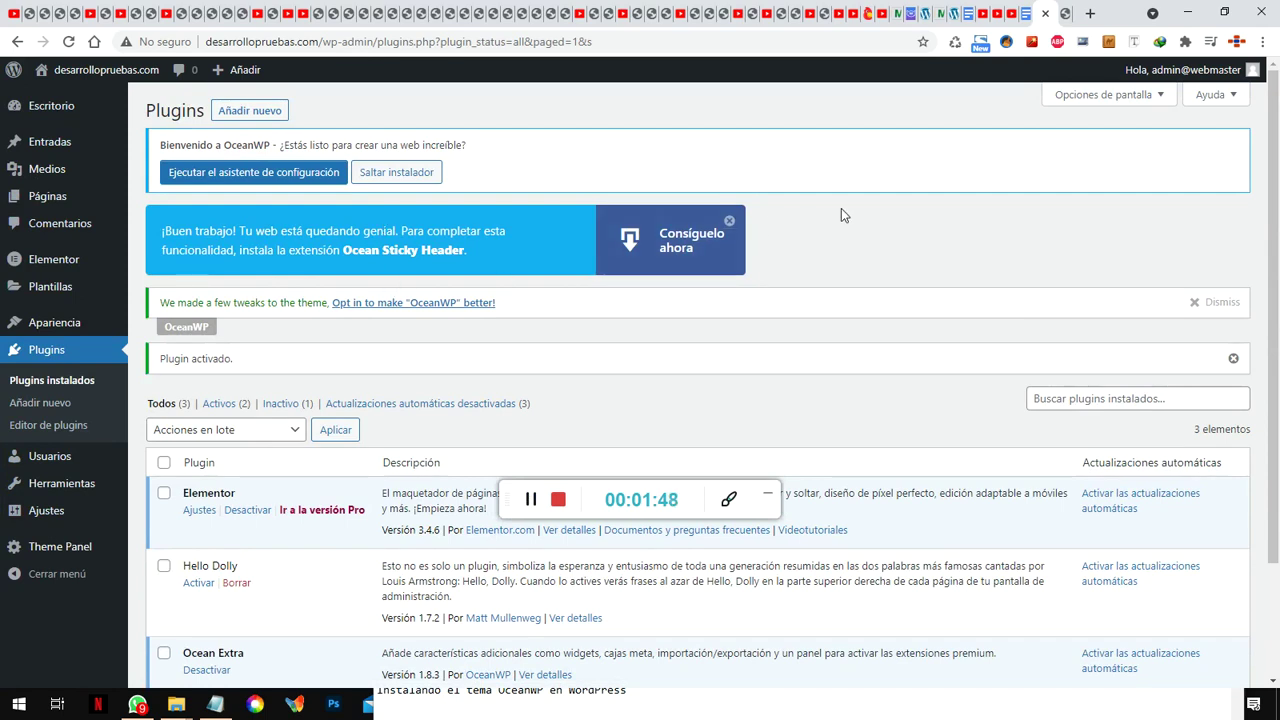
pyautogui.scroll(-3, 841, 209)
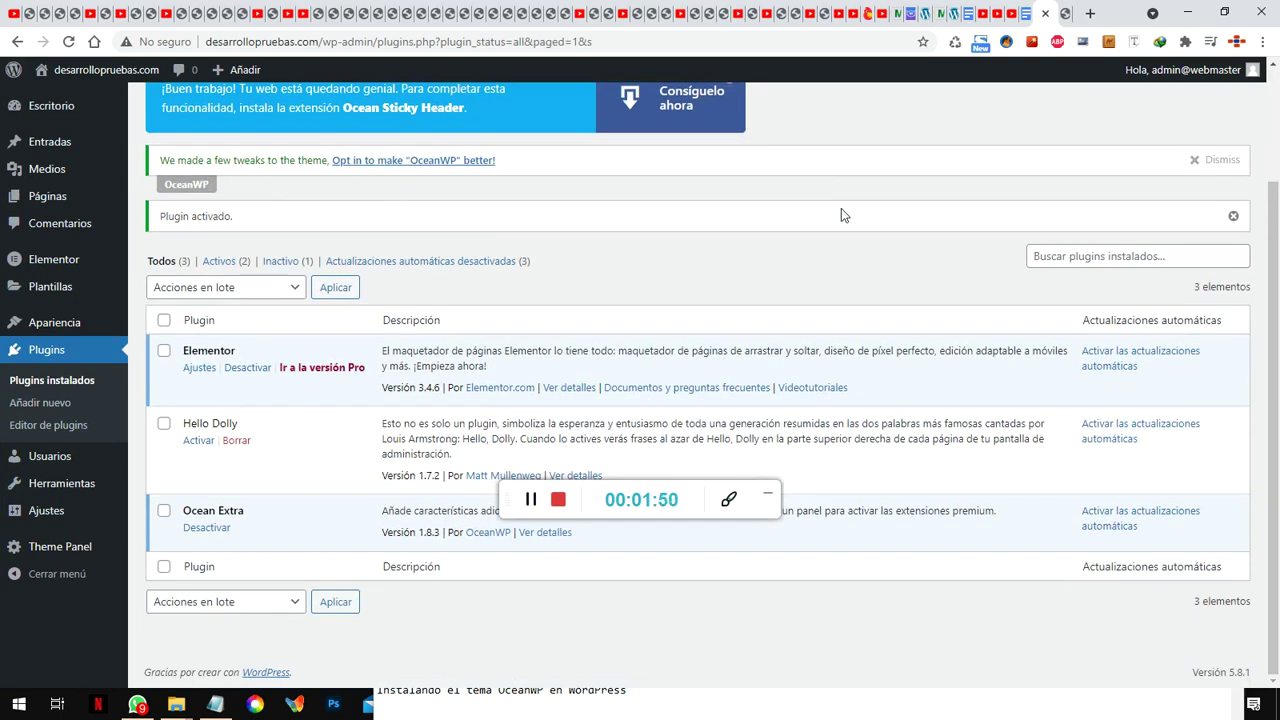
pyautogui.scroll(3, 841, 209)
pyautogui.scroll(-3, 841, 215)
pyautogui.scroll(3, 846, 229)
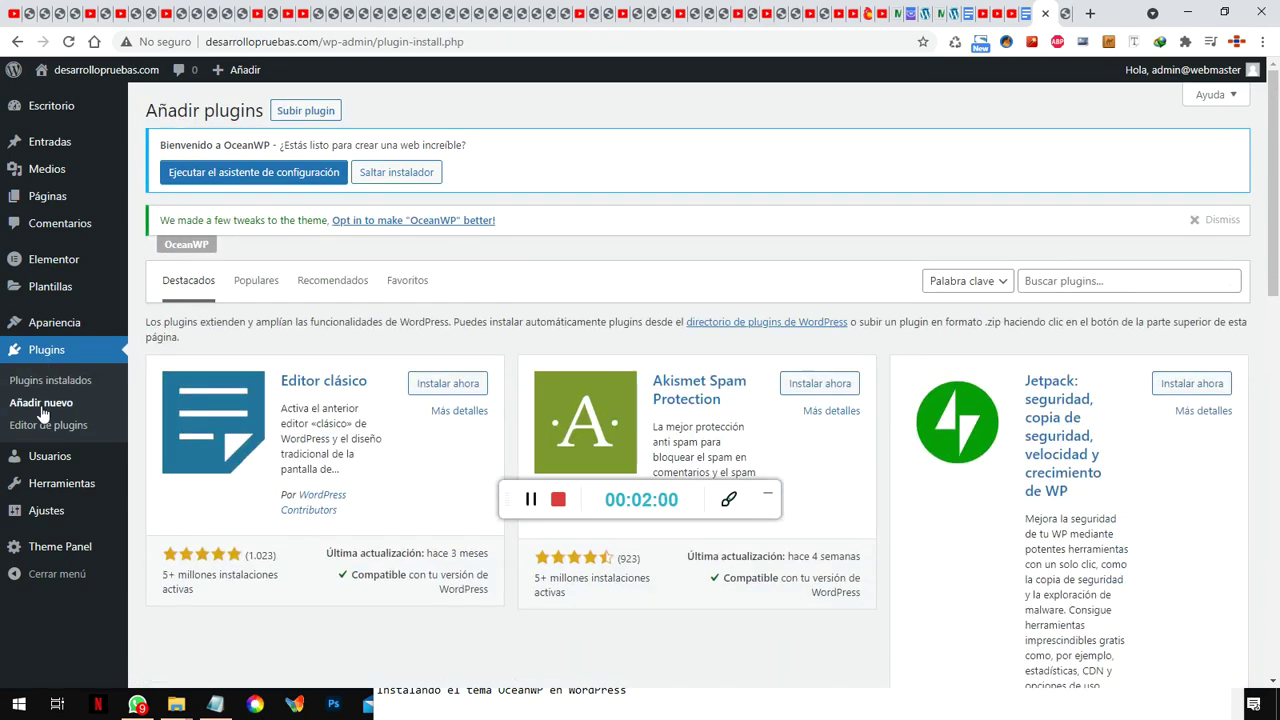
# Step: Search the plugins available to add for "reset wordpress" and minimize the open Notepad window
pyautogui.click(1070, 273)
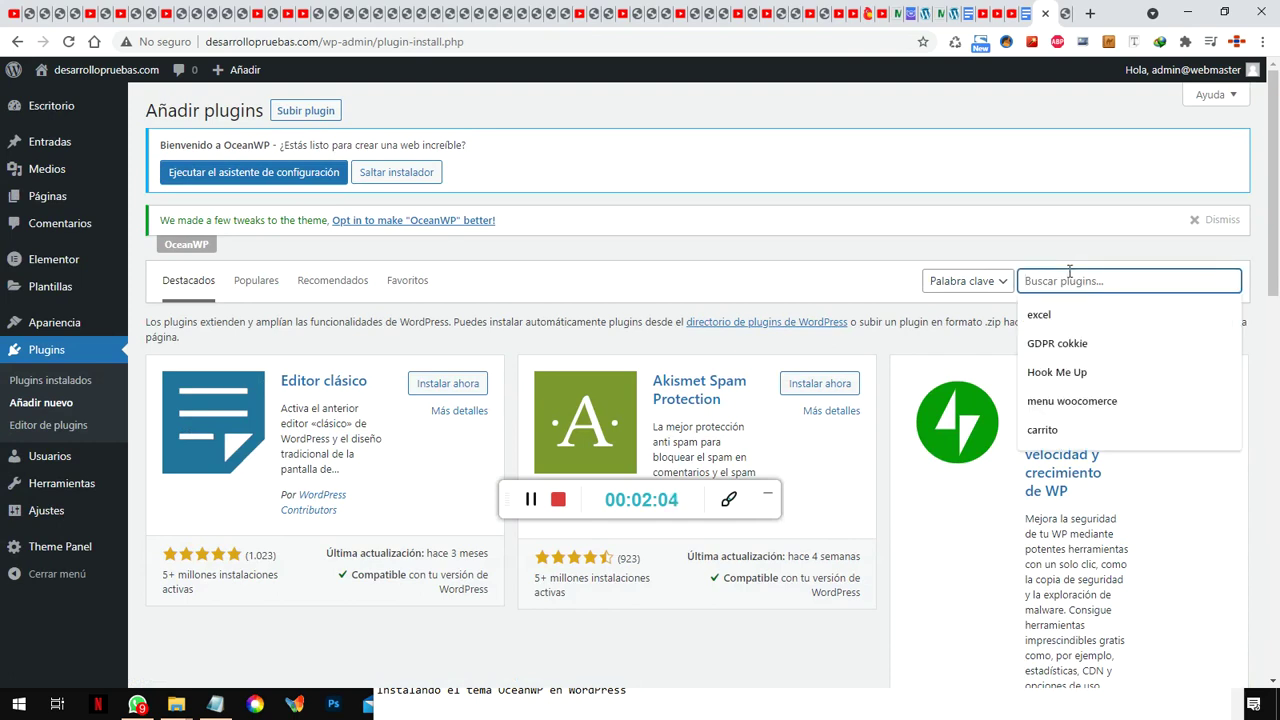
pyautogui.write('res')
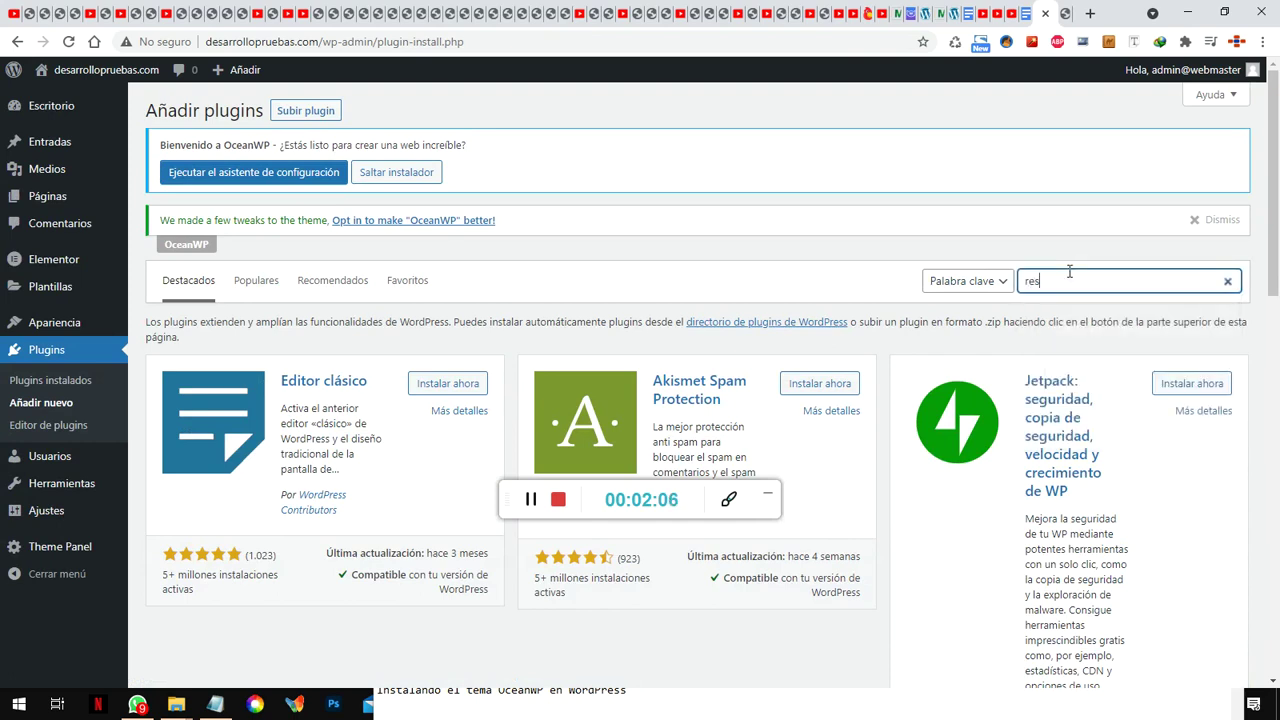
pyautogui.write('et wordpress')
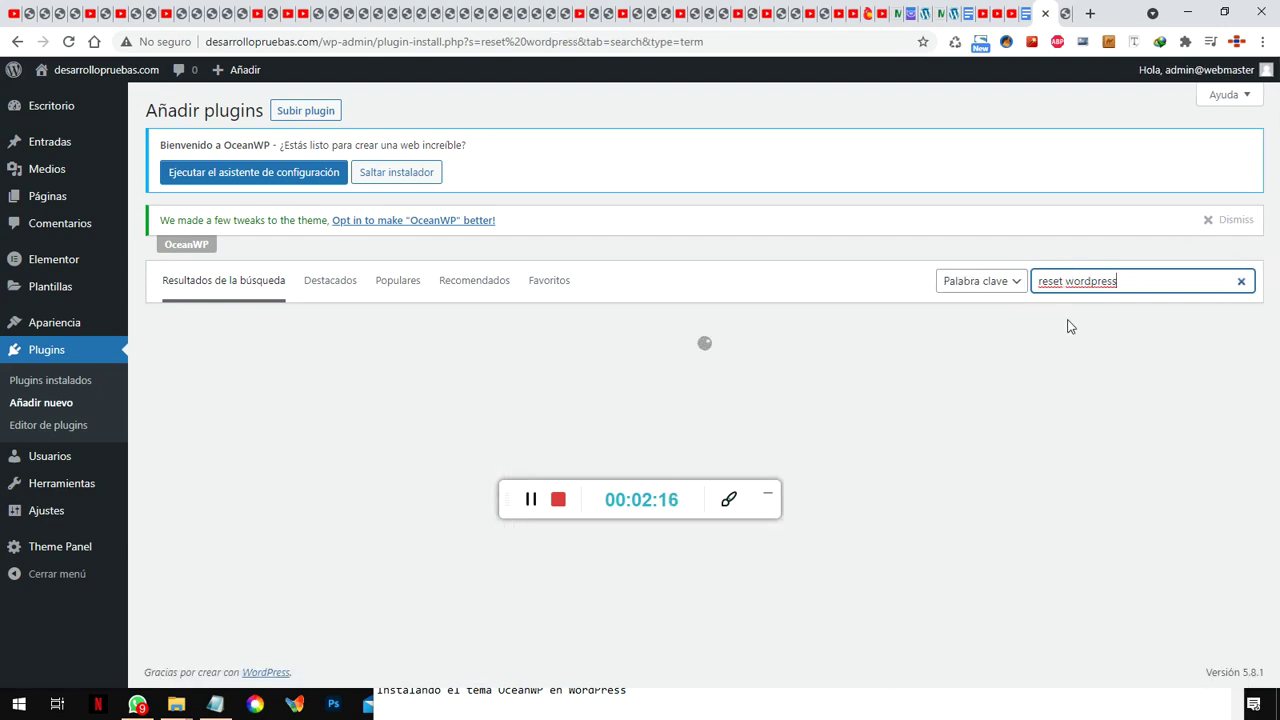
pyautogui.scroll(-2, 585, 251)
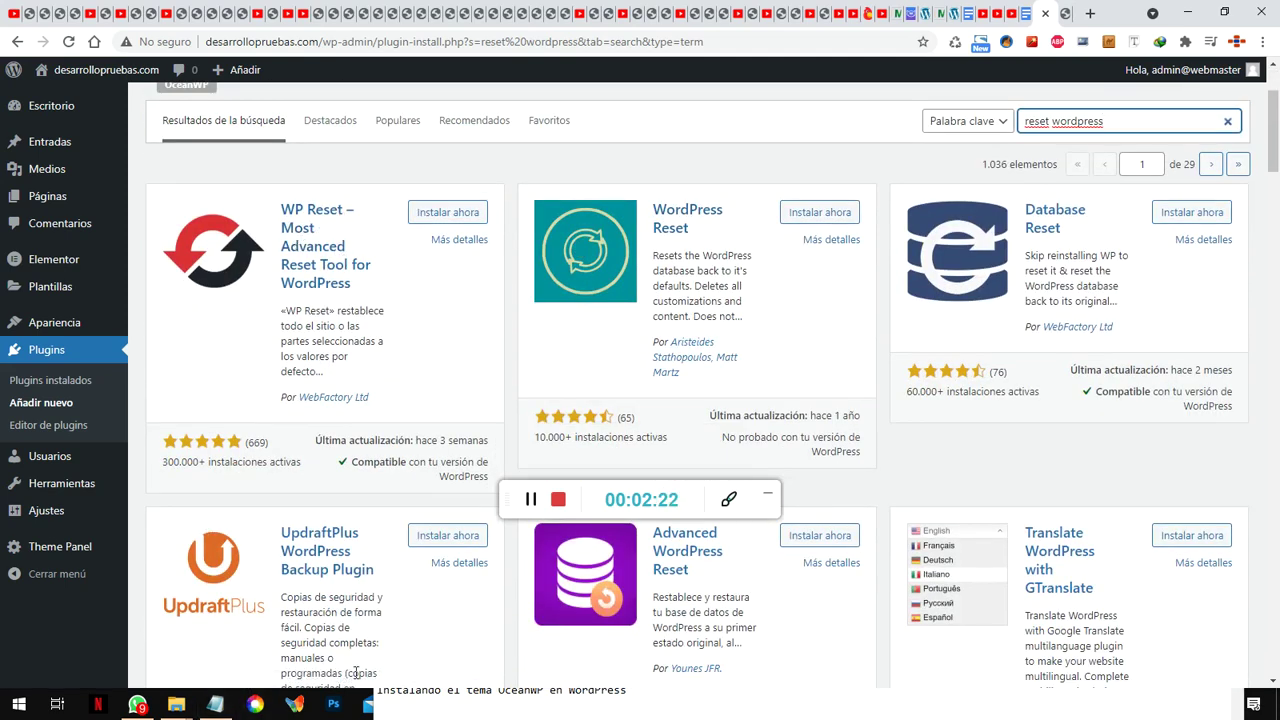
pyautogui.click(215, 704)
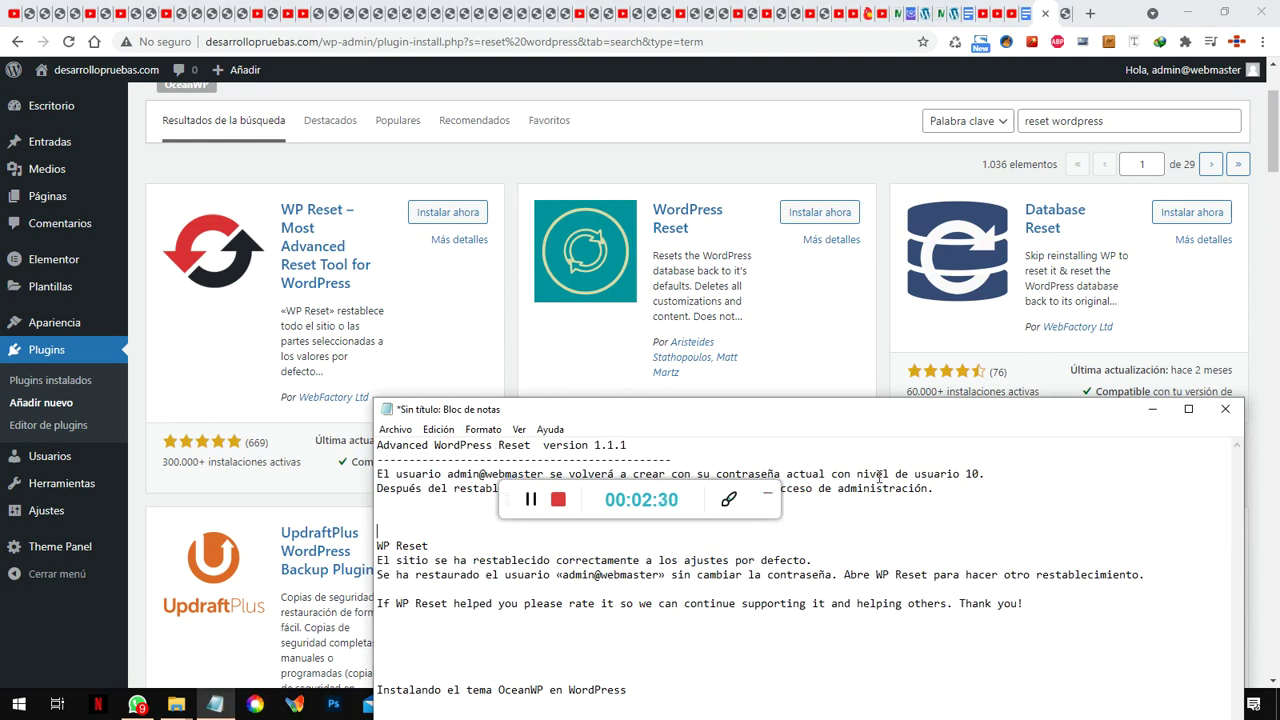
pyautogui.click(1152, 409)
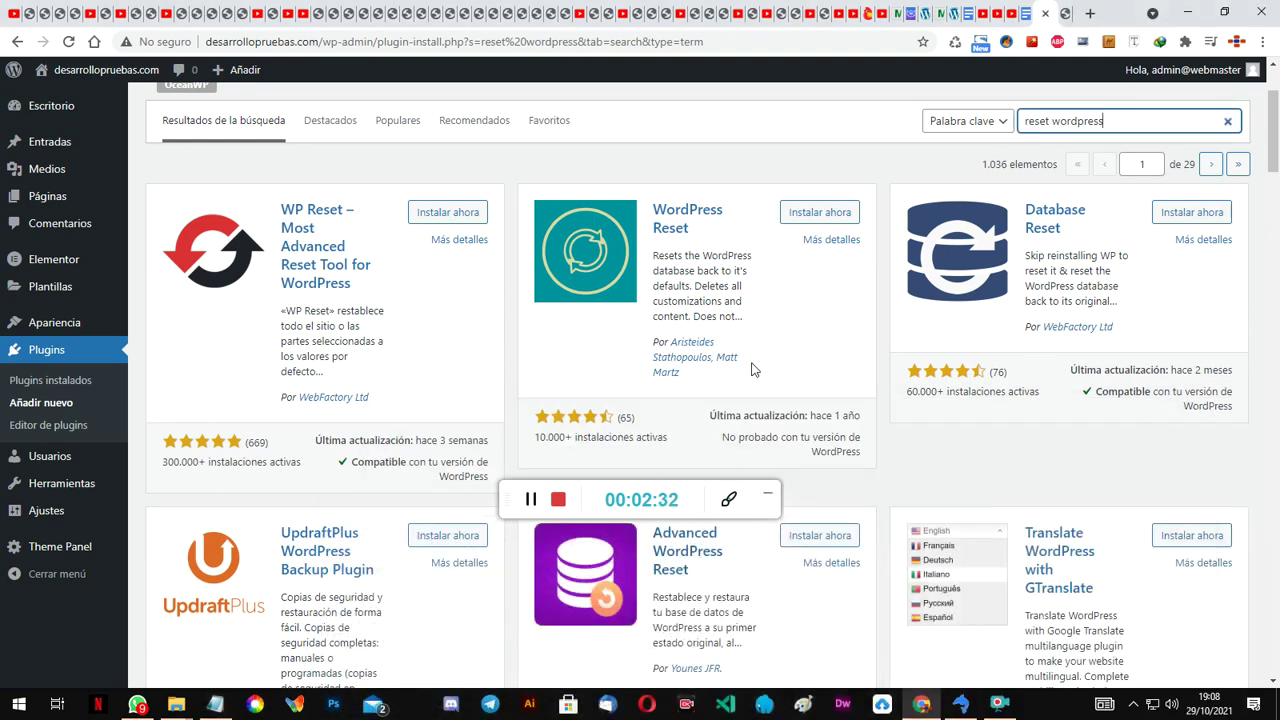
# Step: Compare the reset plugins in the search results and install WP Reset – Most Advanced Reset Tool for WordPress
pyautogui.scroll(-2, 750, 370)
pyautogui.scroll(-2, 675, 415)
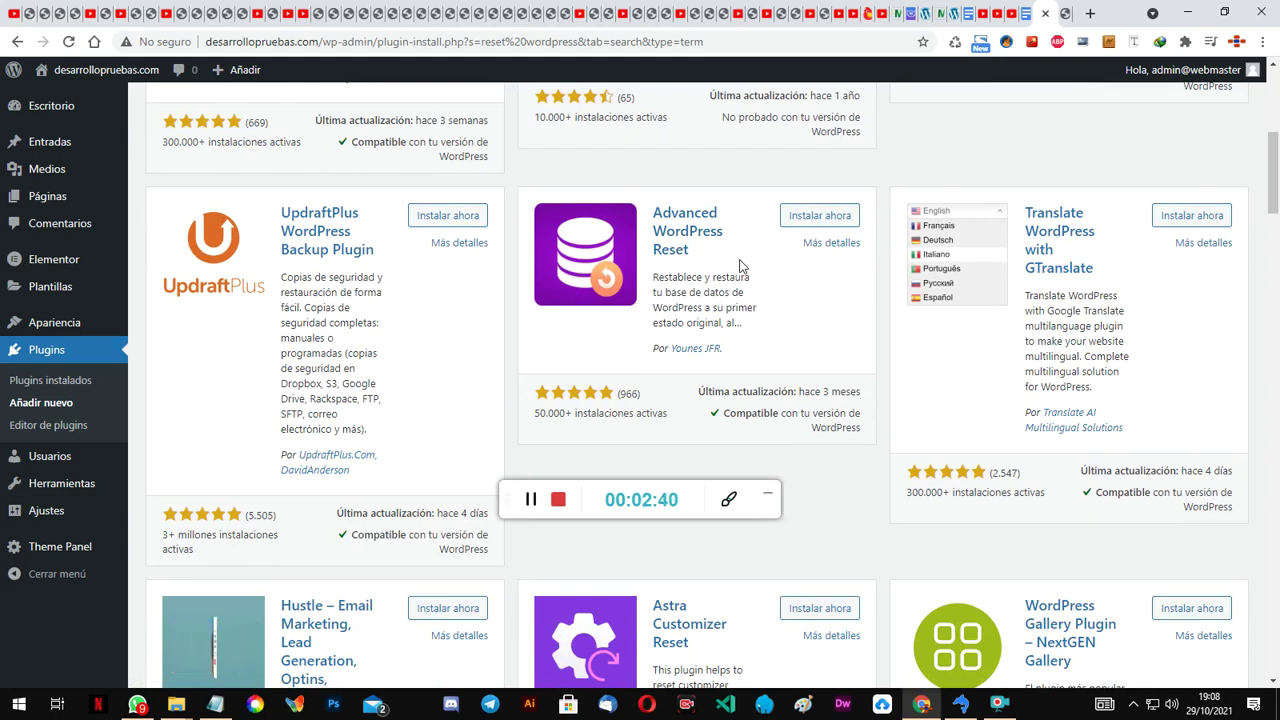
pyautogui.scroll(1, 740, 266)
pyautogui.scroll(2, 740, 266)
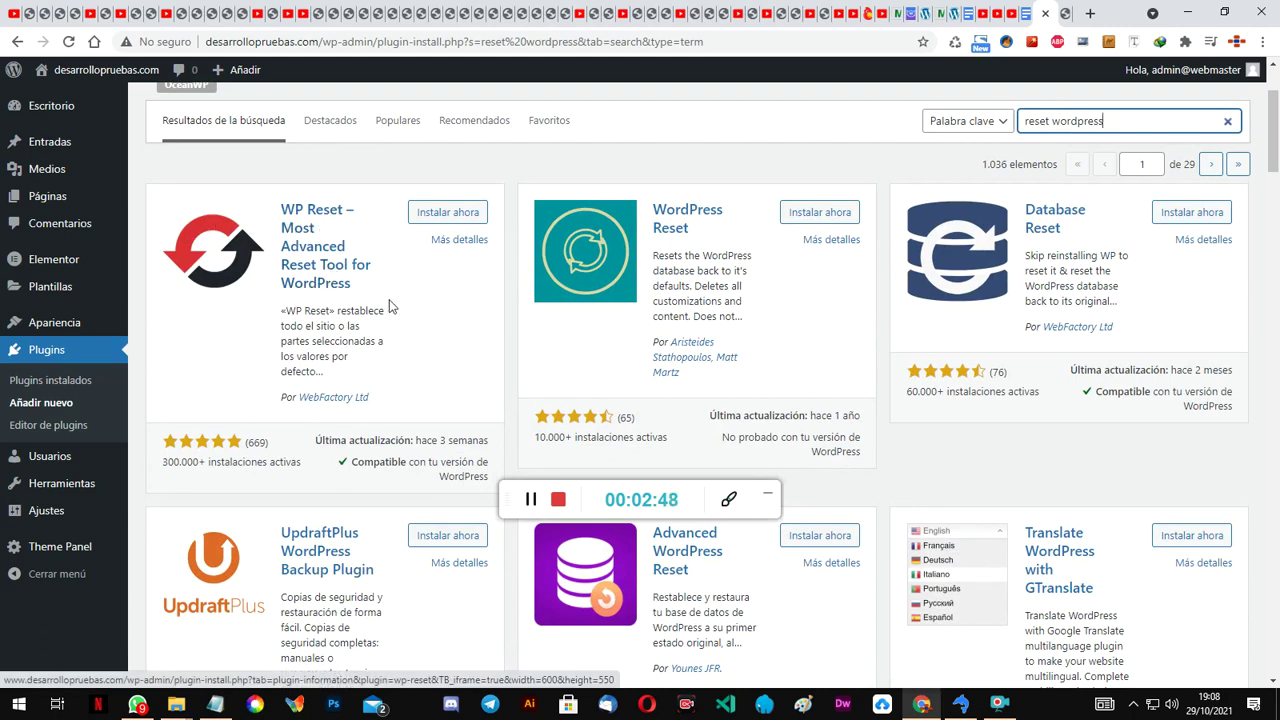
pyautogui.click(451, 213)
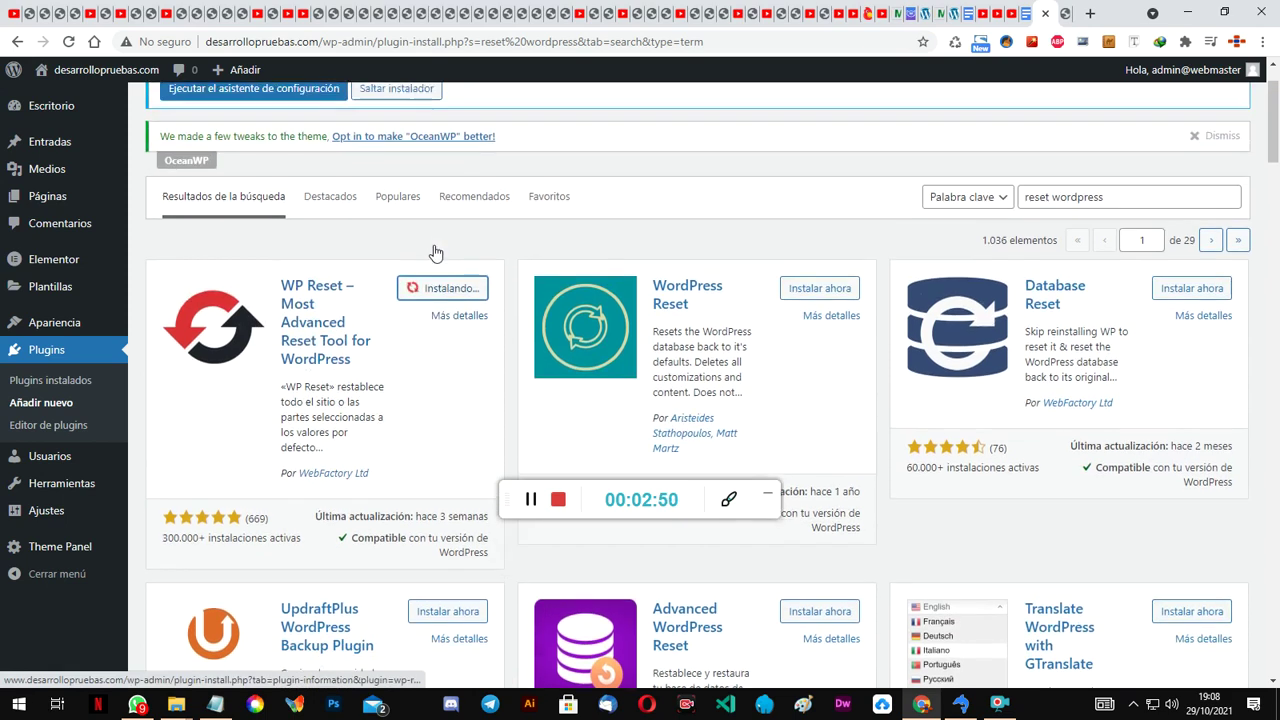
# Step: Copy the full name of WP Reset – Most Advanced Reset Tool for WordPress and activate the plugin
pyautogui.scroll(1, 430, 210)
pyautogui.moveTo(283, 291); pyautogui.dragTo(360, 365)
pyautogui.rightClick(340, 342)
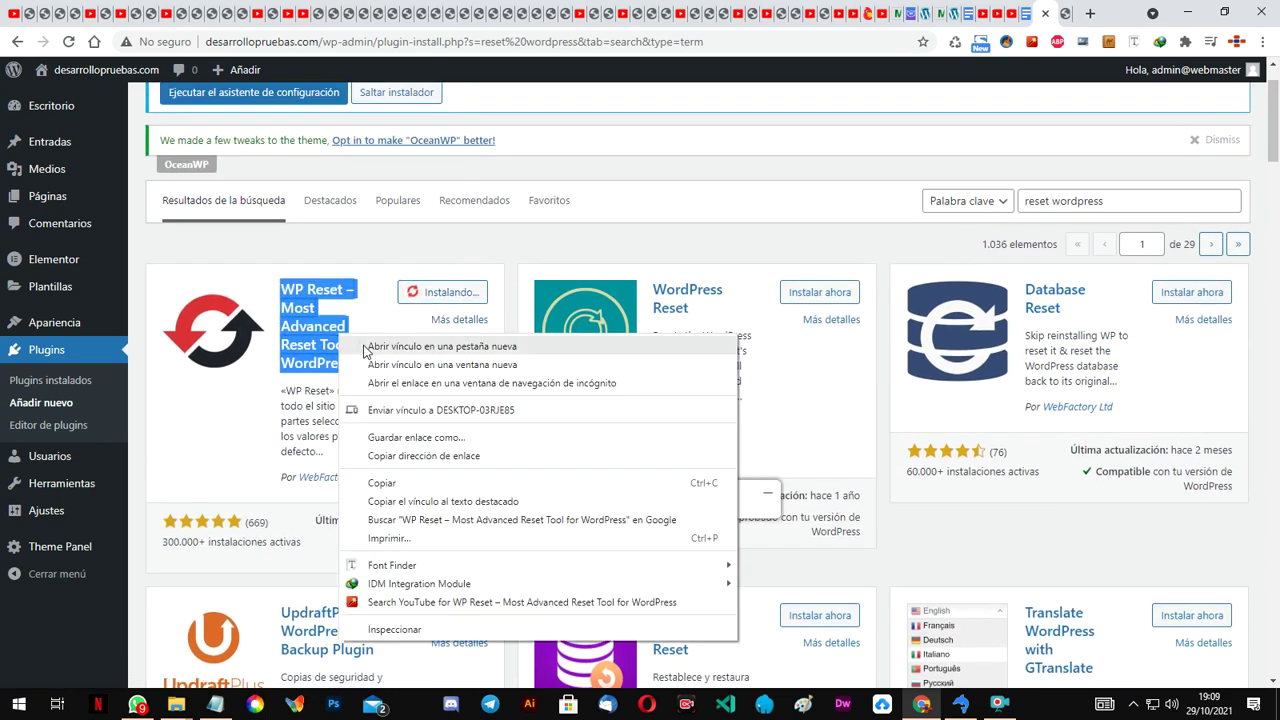
pyautogui.click(400, 480)
pyautogui.click(215, 702)
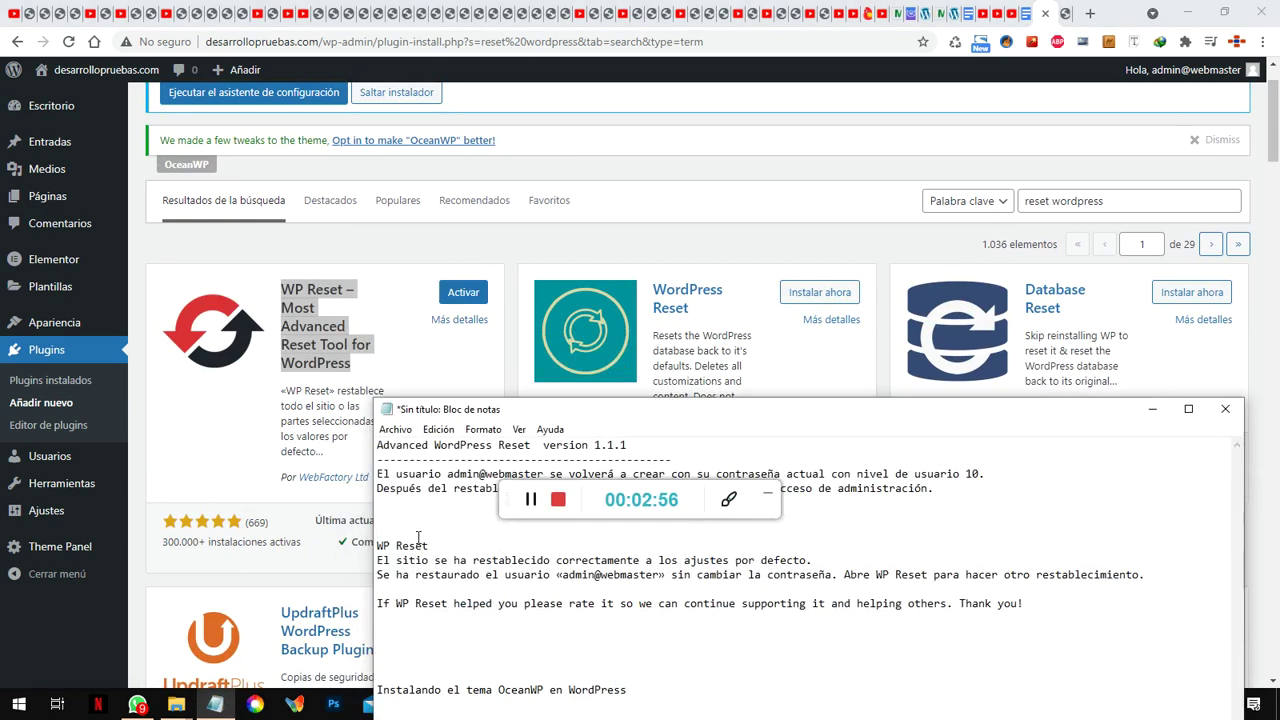
pyautogui.click(445, 298)
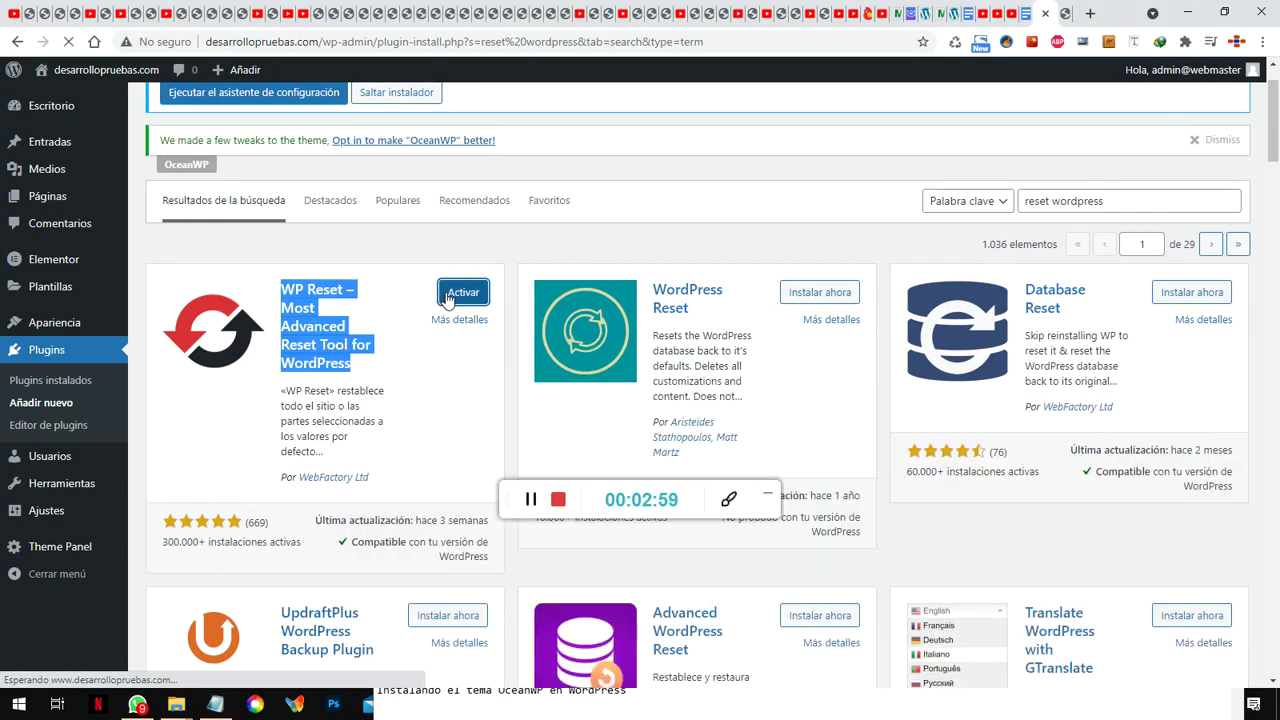
# Step: Paste the copied plugin name above the "WP Reset" line in the Notepad notes and minimize Notepad
pyautogui.click(215, 702)
pyautogui.rightClick(413, 531)
pyautogui.click(486, 349)
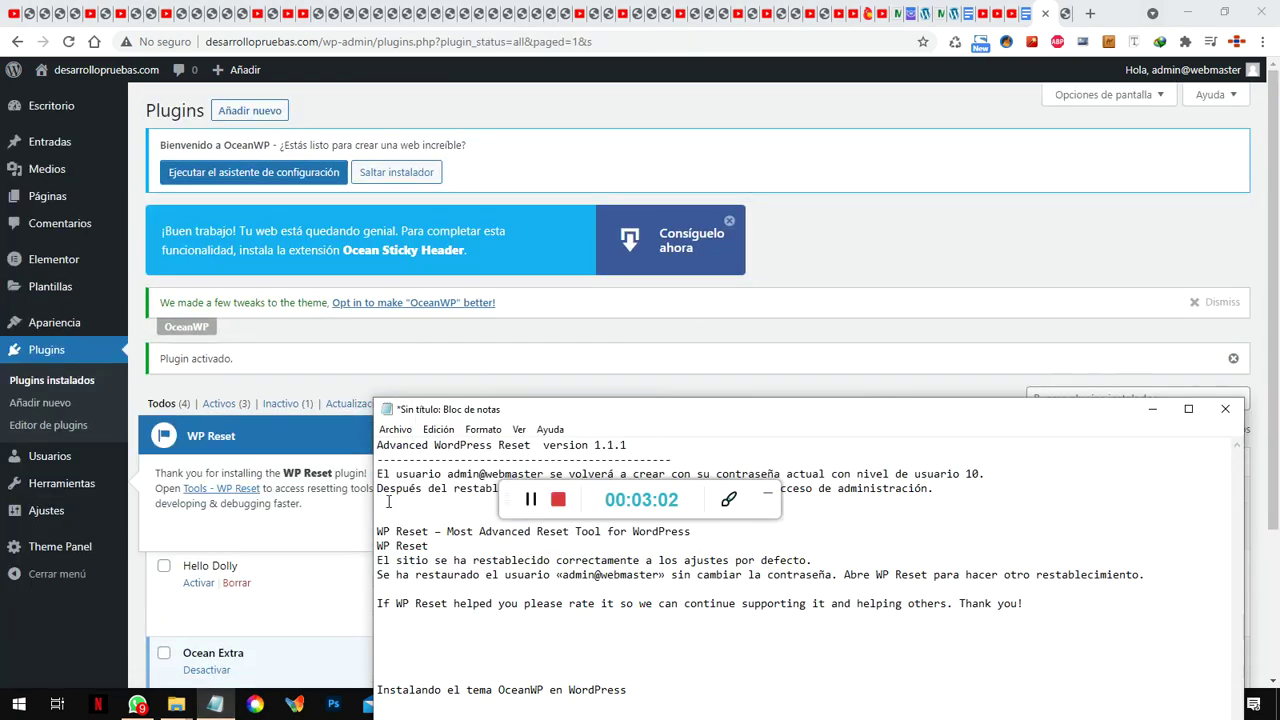
pyautogui.moveTo(438, 545); pyautogui.dragTo(376, 548)
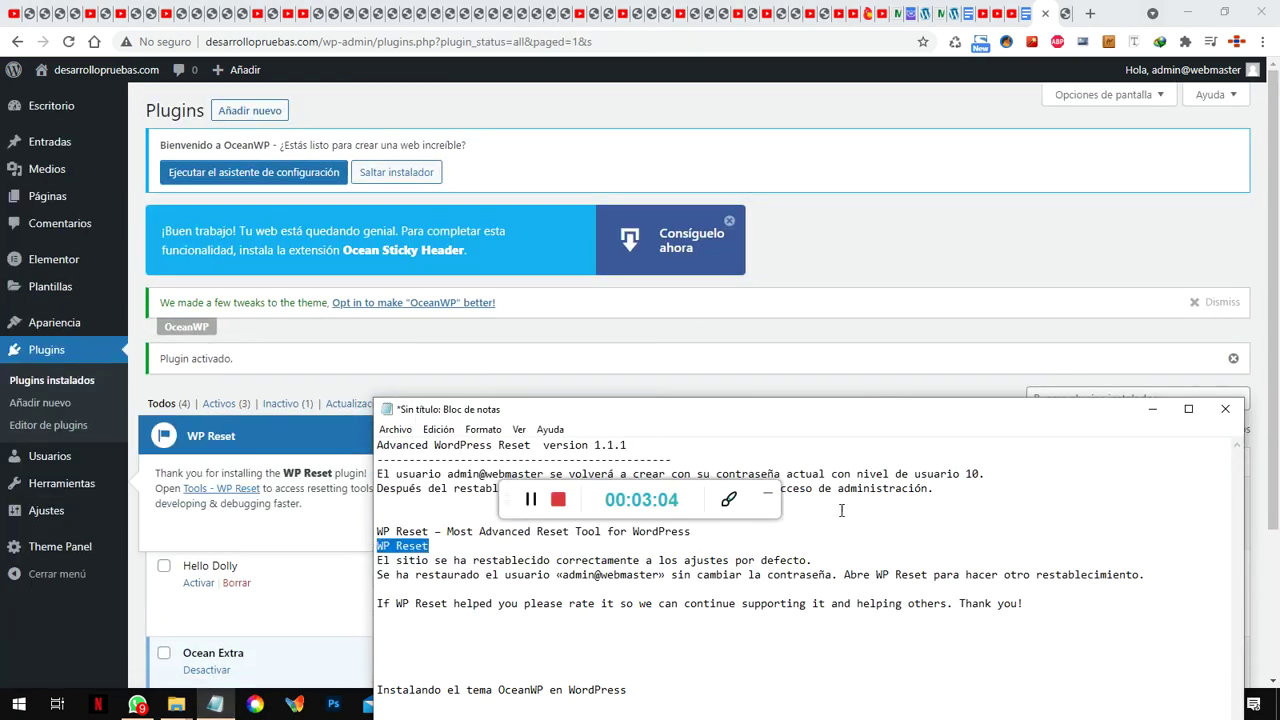
pyautogui.click(1152, 409)
# Step: Dismiss the WP Reset welcome notice and highlight WP Reset in the installed plugins list
pyautogui.scroll(-2, 445, 410)
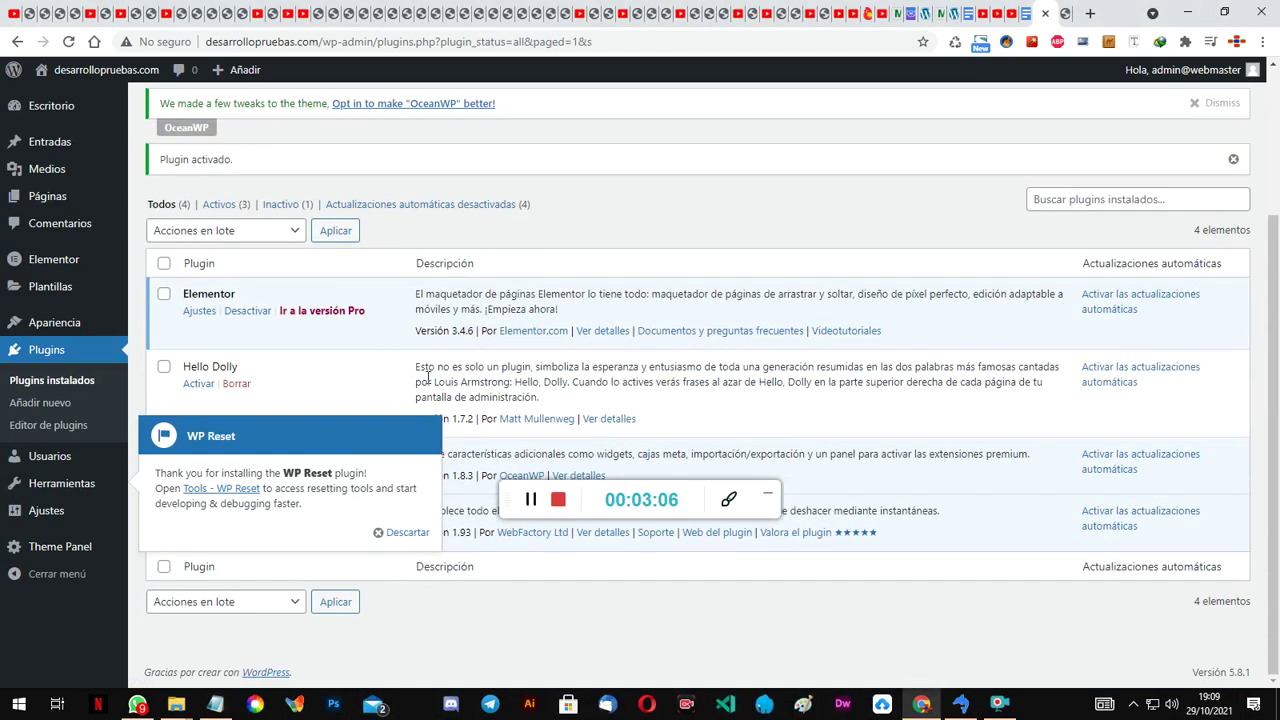
pyautogui.click(400, 532)
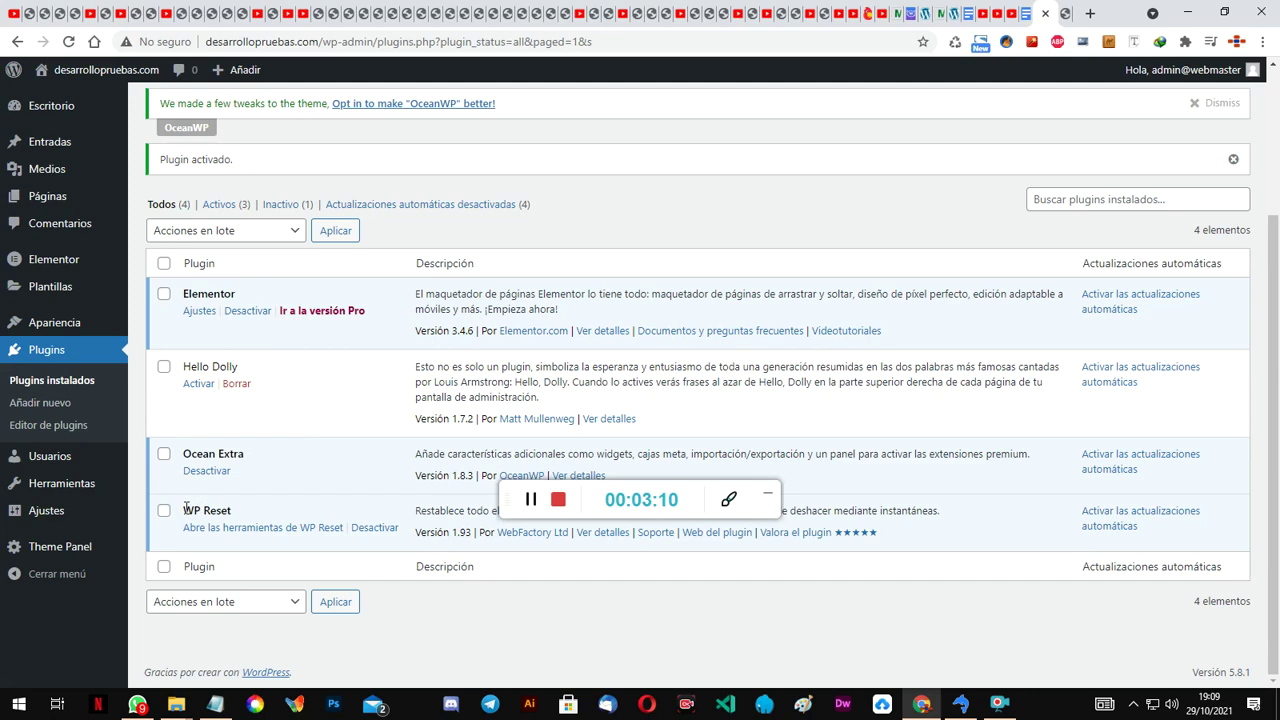
pyautogui.moveTo(184, 510); pyautogui.dragTo(244, 515)
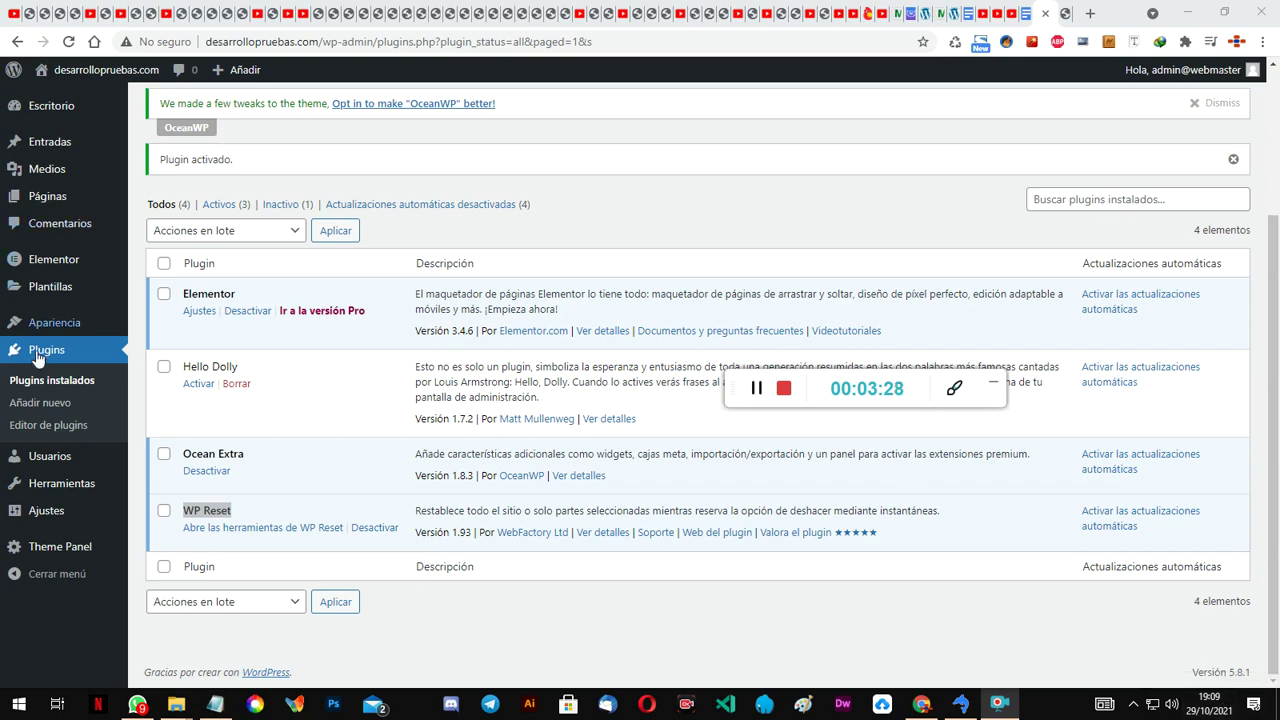
# Step: Open the WP Reset tools page in the WordPress admin
pyautogui.moveTo(34, 476)
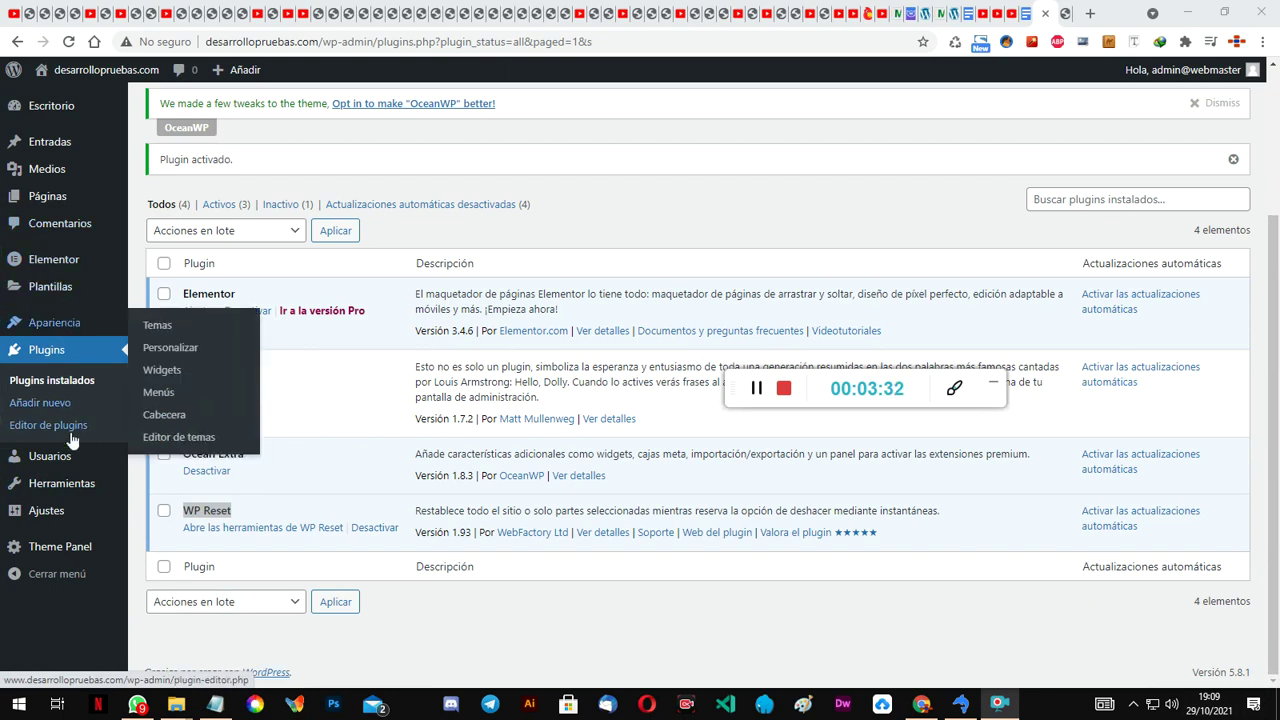
pyautogui.moveTo(63, 484)
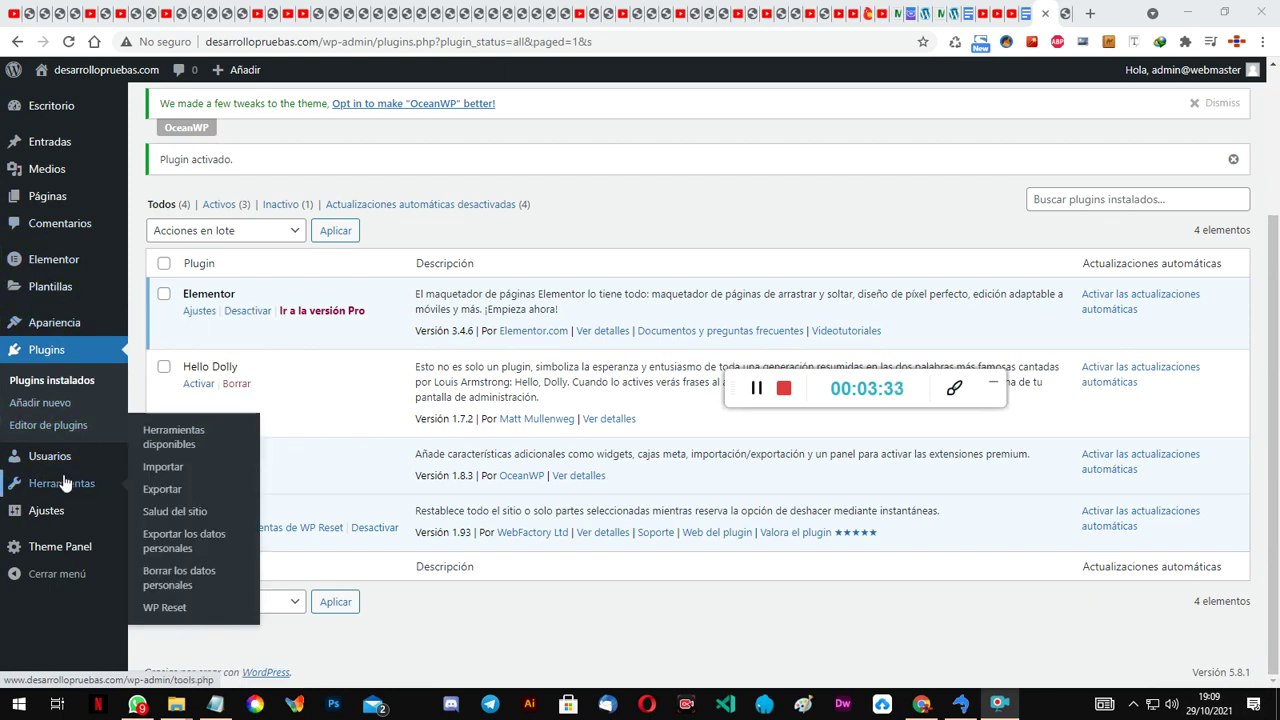
pyautogui.click(170, 611)
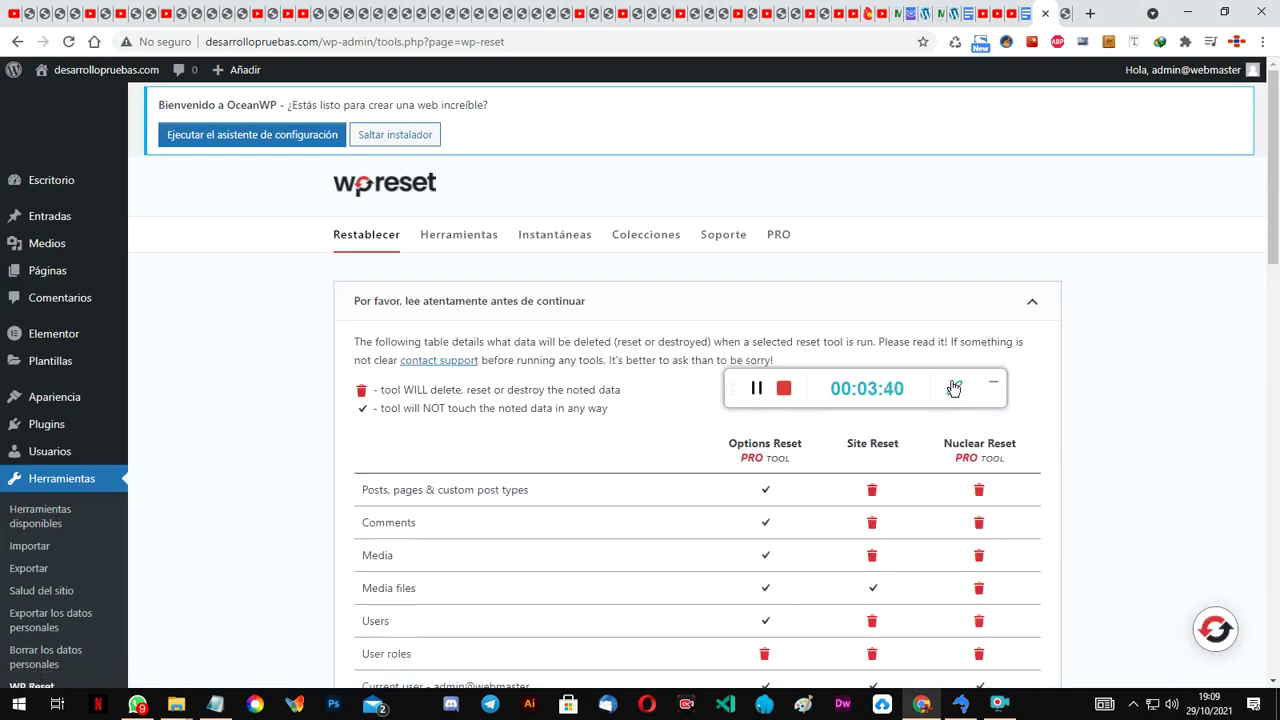
# Step: Examine the table of data each reset tool deletes and the Restablecer las opciones section
pyautogui.moveTo(955, 388); pyautogui.dragTo(1163, 564)
pyautogui.scroll(-2, 1018, 372)
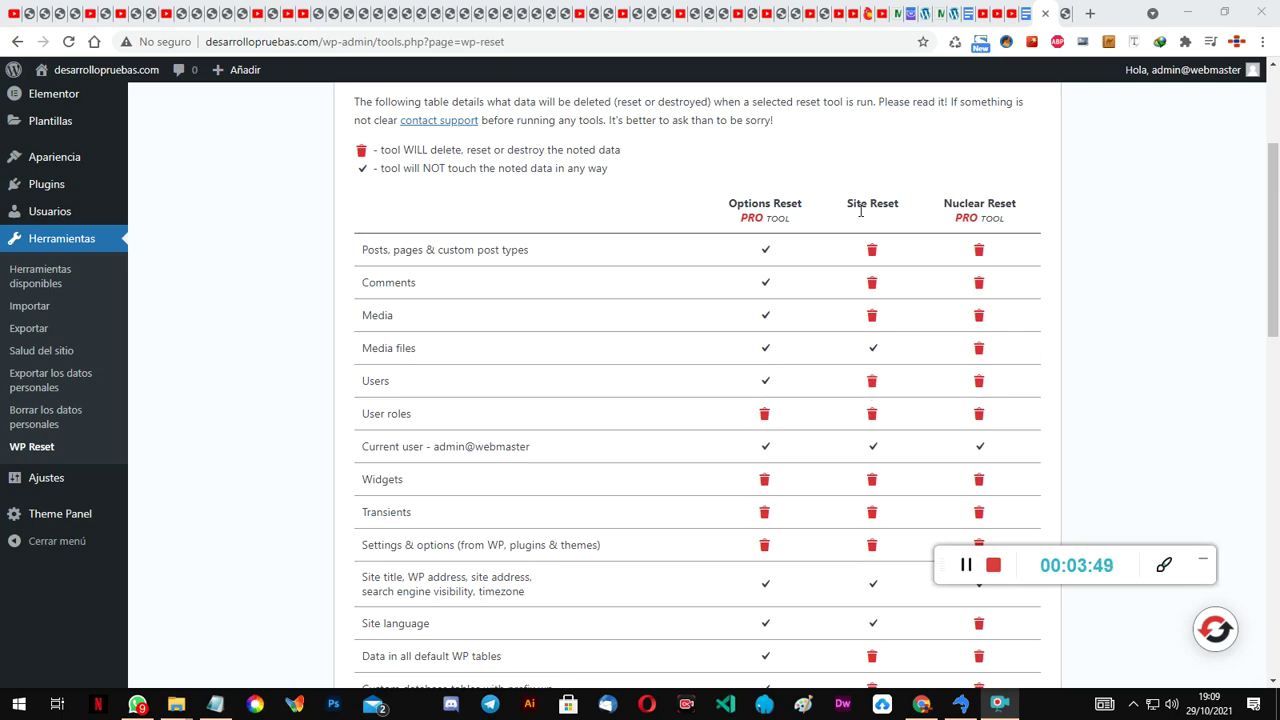
pyautogui.moveTo(1275, 199); pyautogui.dragTo(1221, 519)
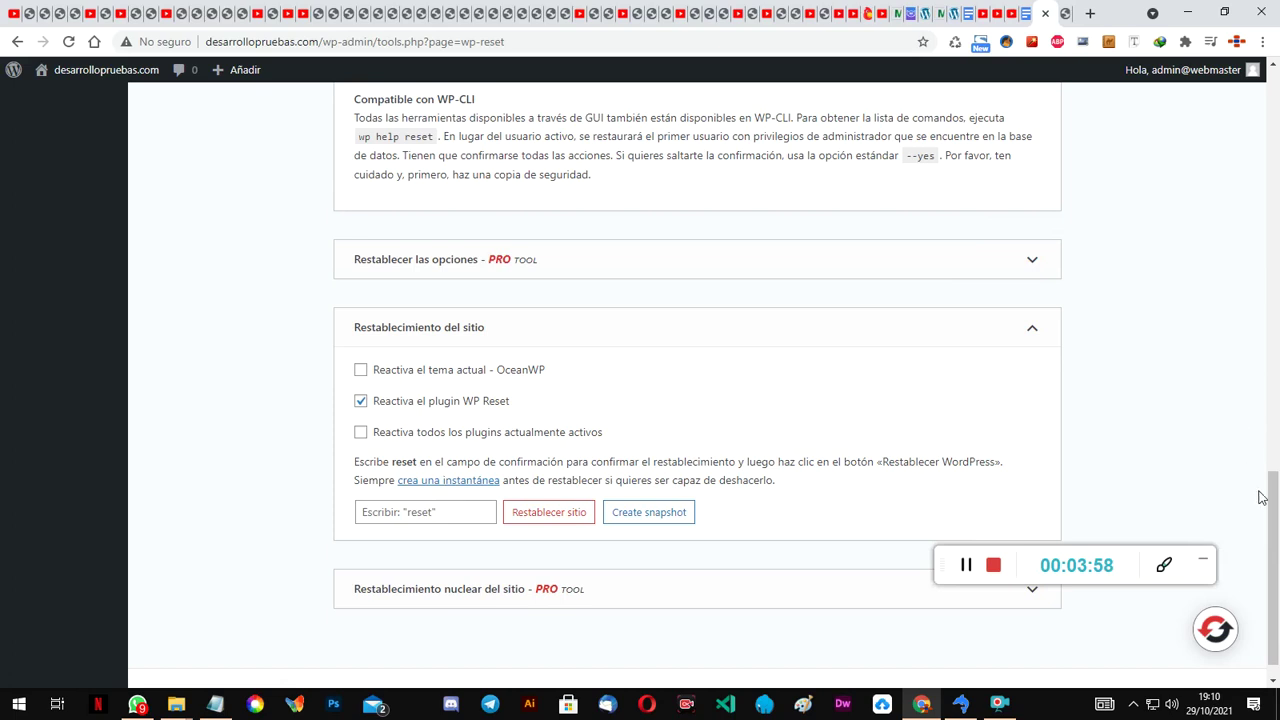
pyautogui.click(1034, 266)
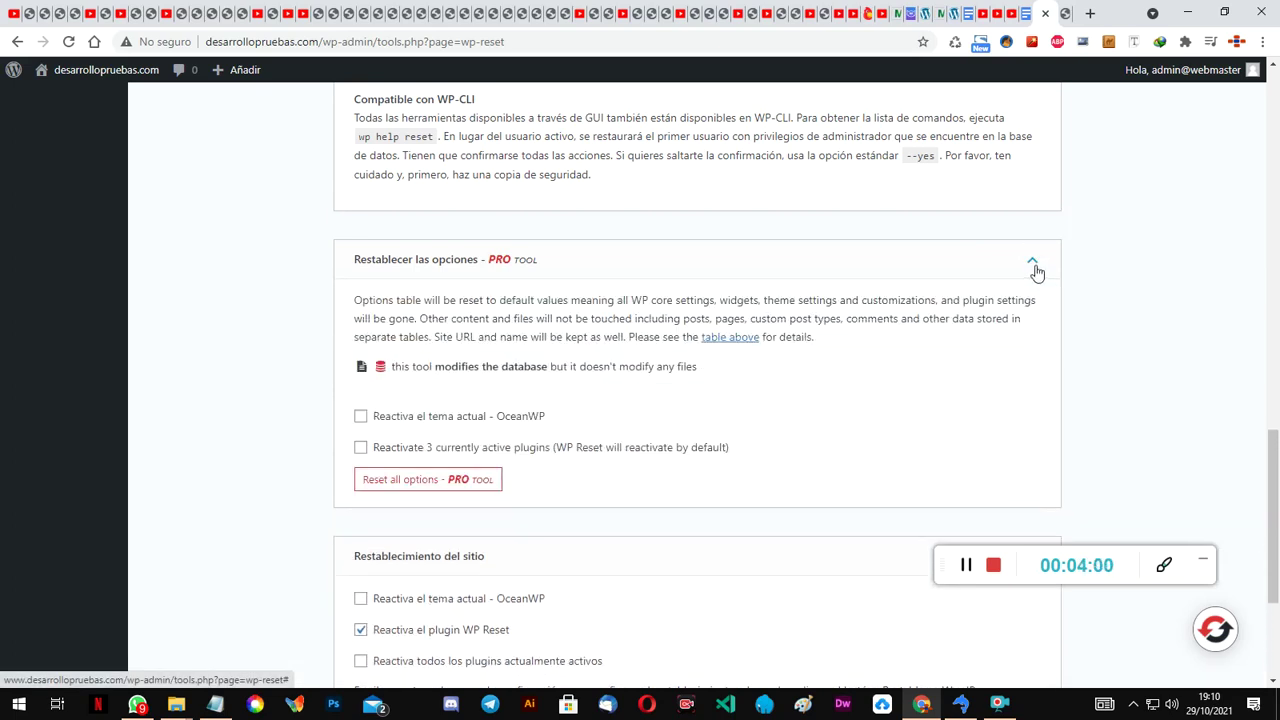
pyautogui.scroll(-1, 700, 400)
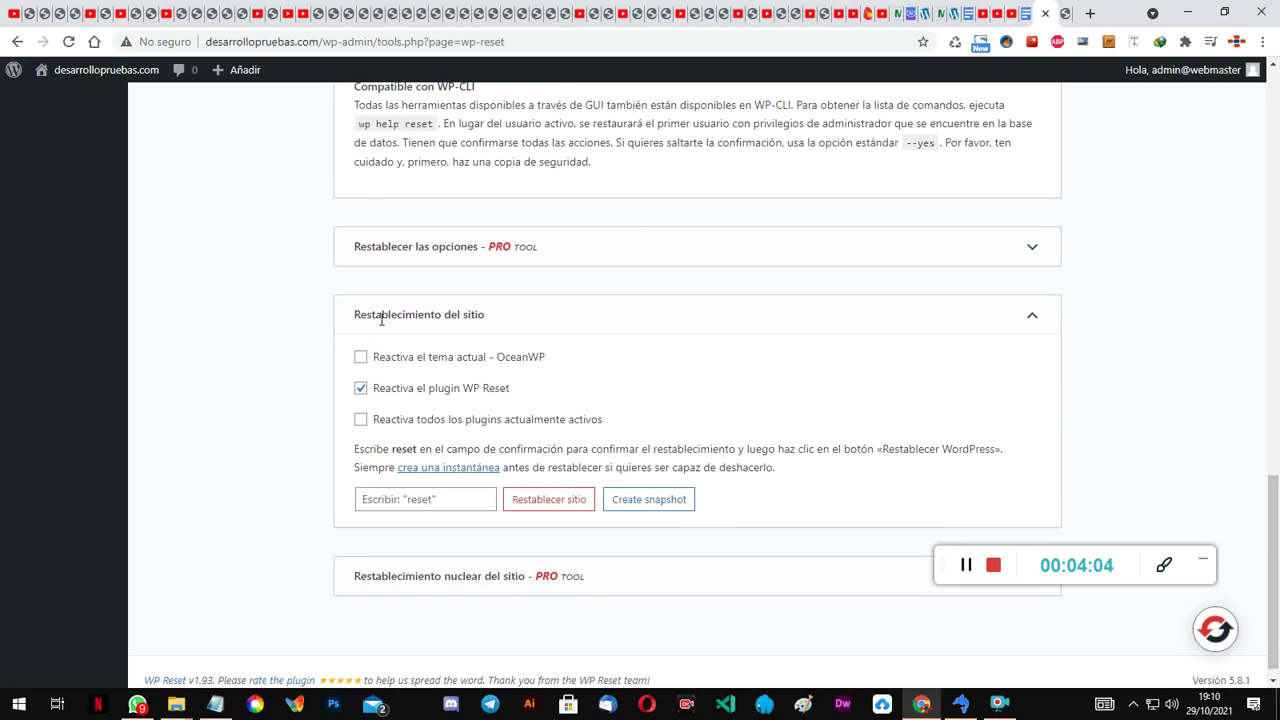
pyautogui.click(394, 497)
pyautogui.scroll(-1, 394, 497)
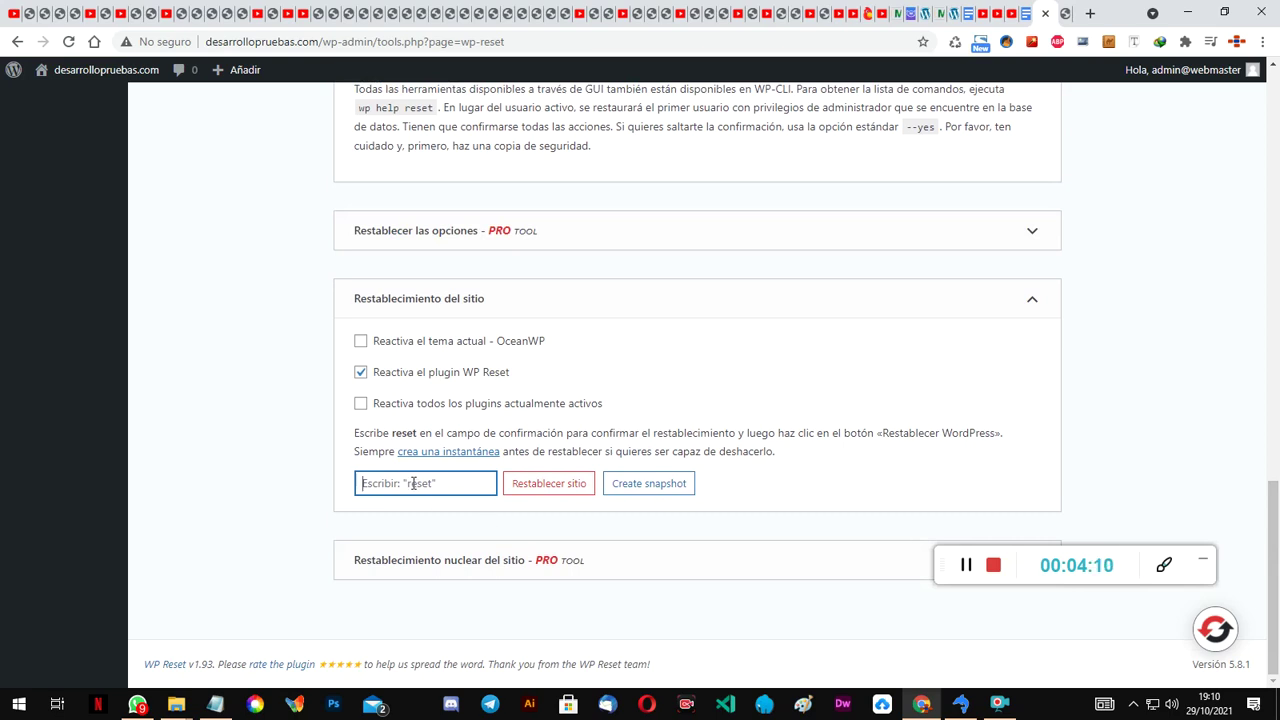
pyautogui.write('reset')
pyautogui.click(555, 487)
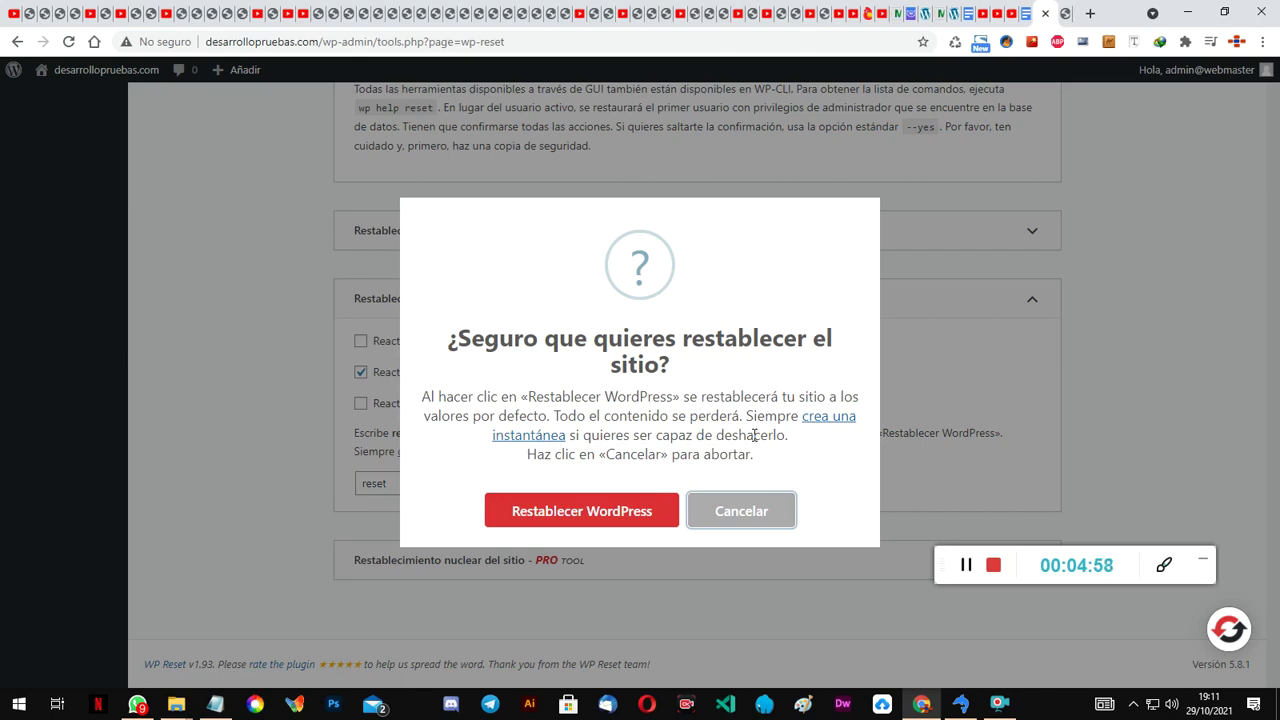
pyautogui.click(966, 566)
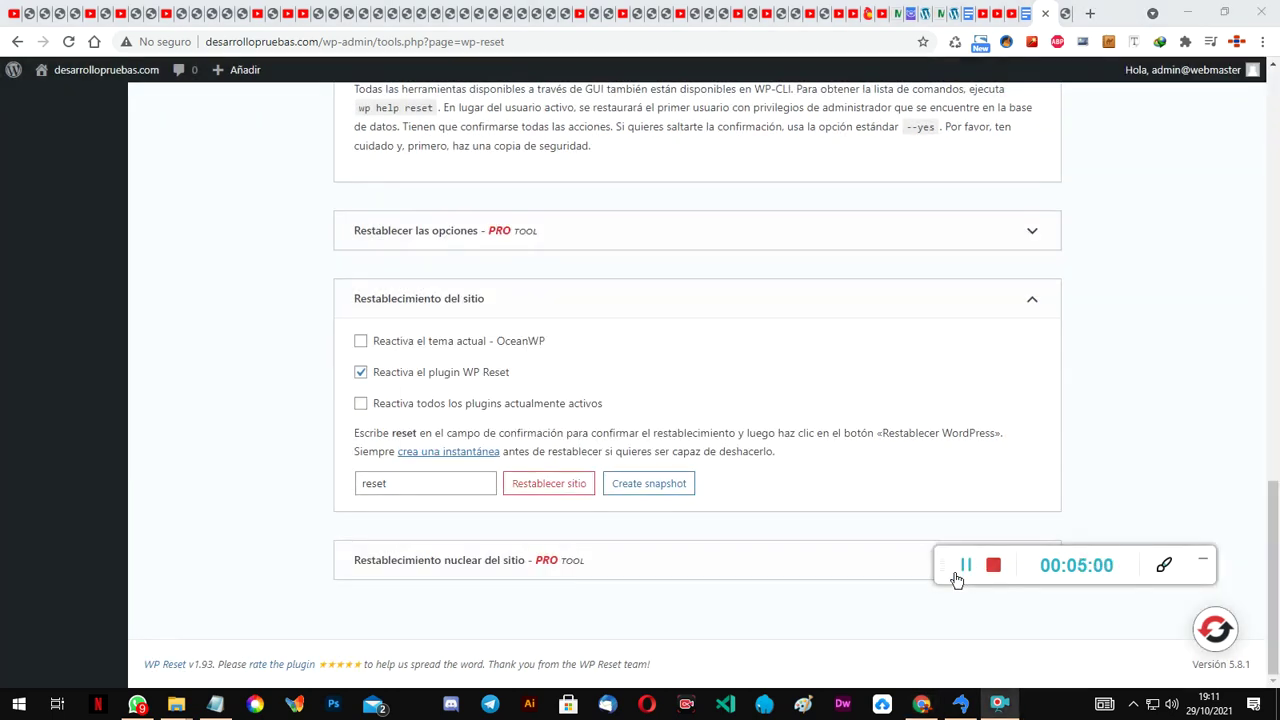
# Step: Create a snapshot named "Before resetting the site" and close the completion message
pyautogui.click(658, 489)
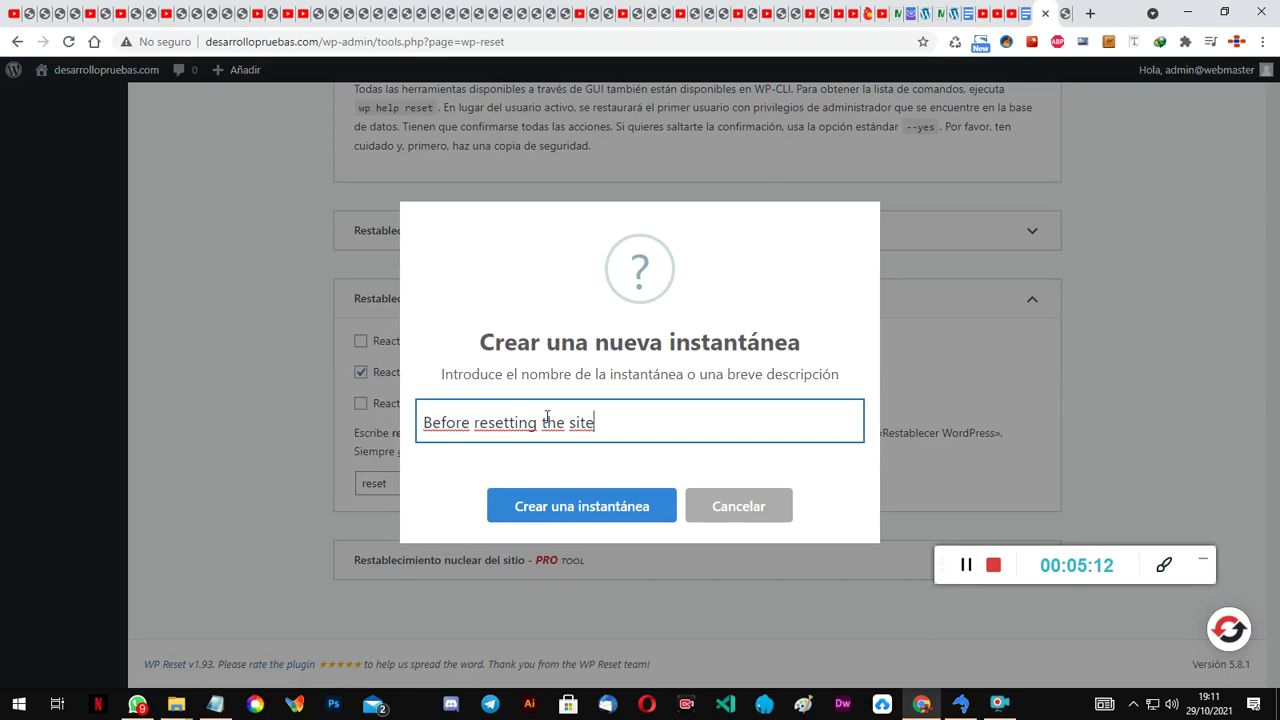
pyautogui.click(588, 515)
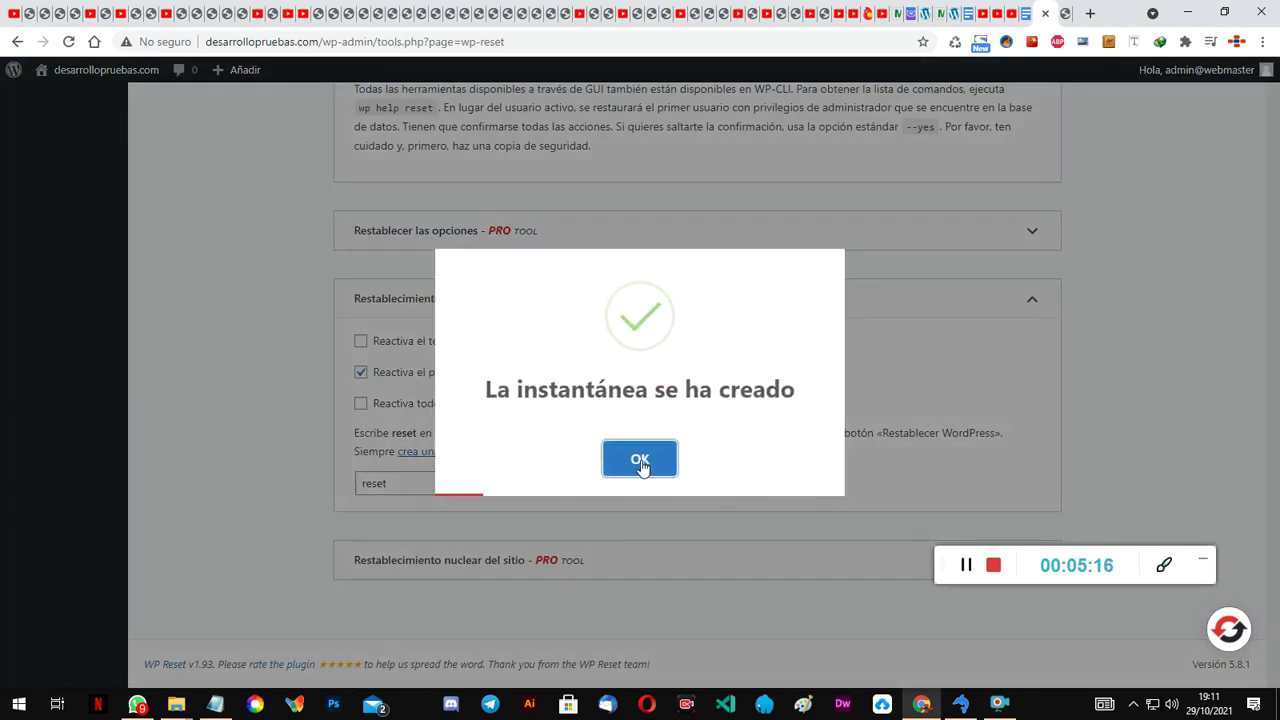
pyautogui.click(640, 460)
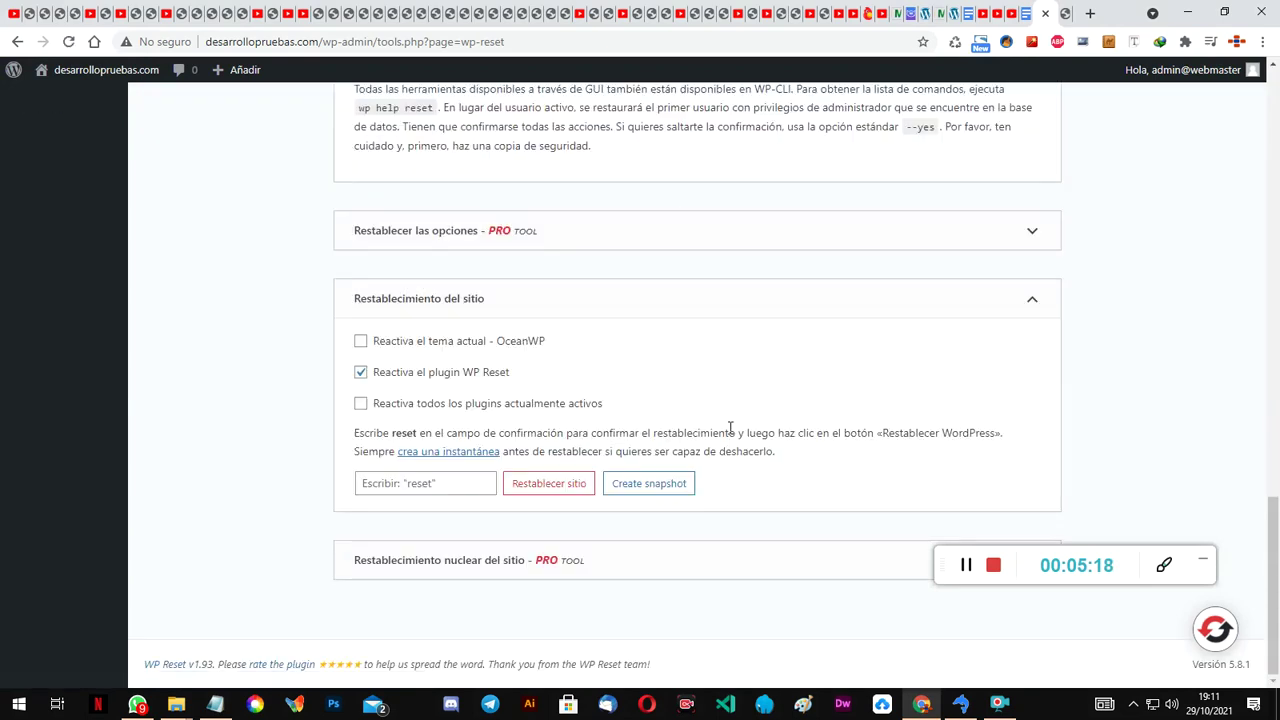
# Step: Enter "reset" as the site reset confirmation and reset WordPress, reactivating only the WP Reset plugin
pyautogui.click(422, 485)
pyautogui.scroll(2, 900, 350)
pyautogui.scroll(-1, 961, 311)
pyautogui.scroll(-2, 961, 311)
pyautogui.write('reset')
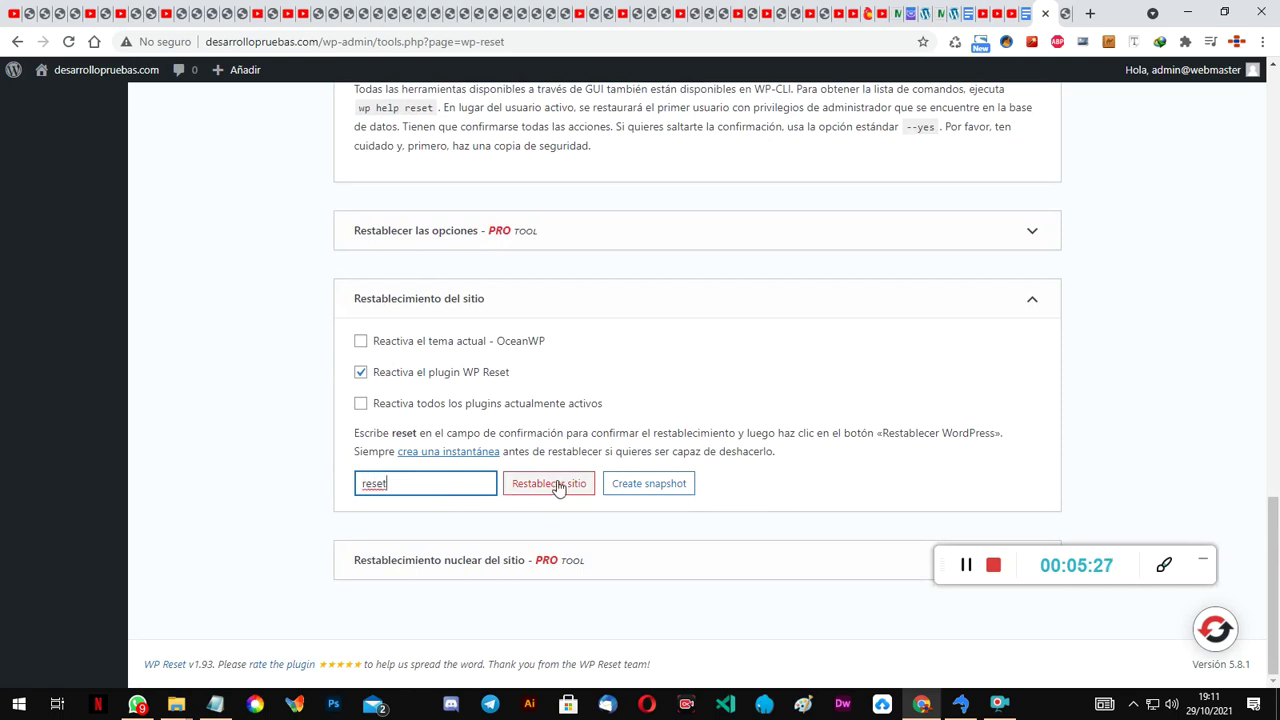
pyautogui.click(558, 487)
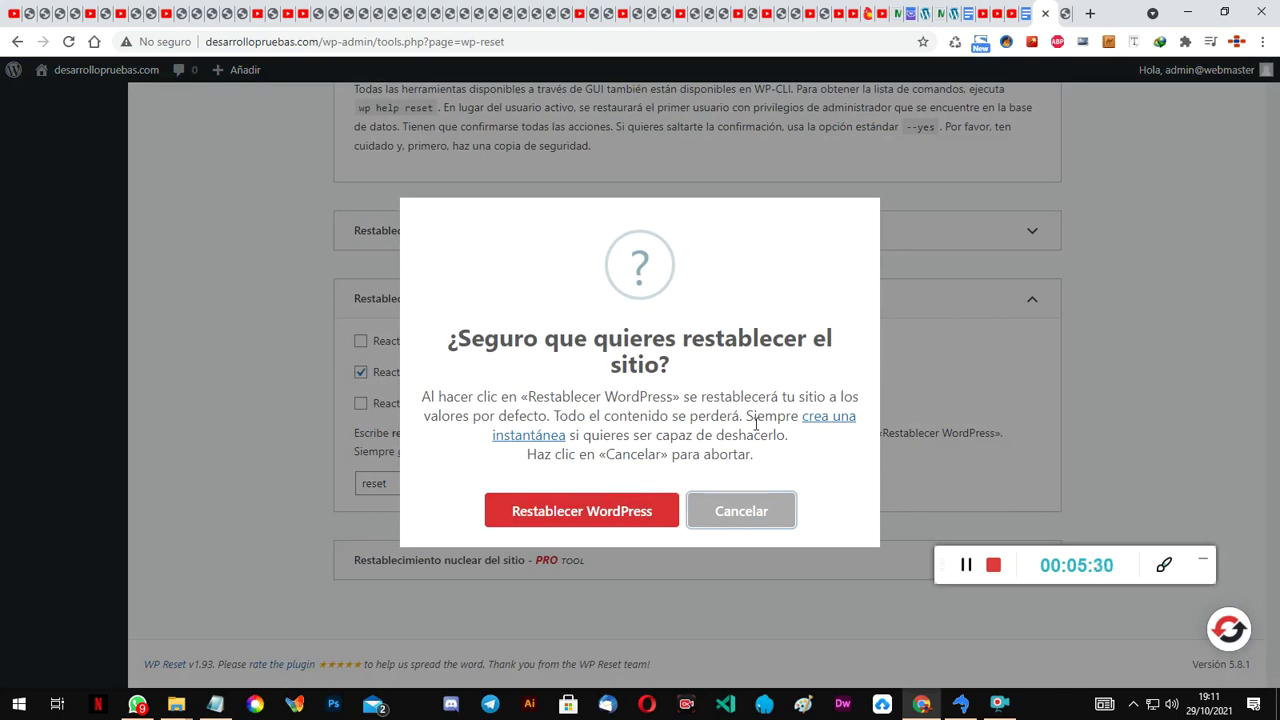
pyautogui.click(575, 506)
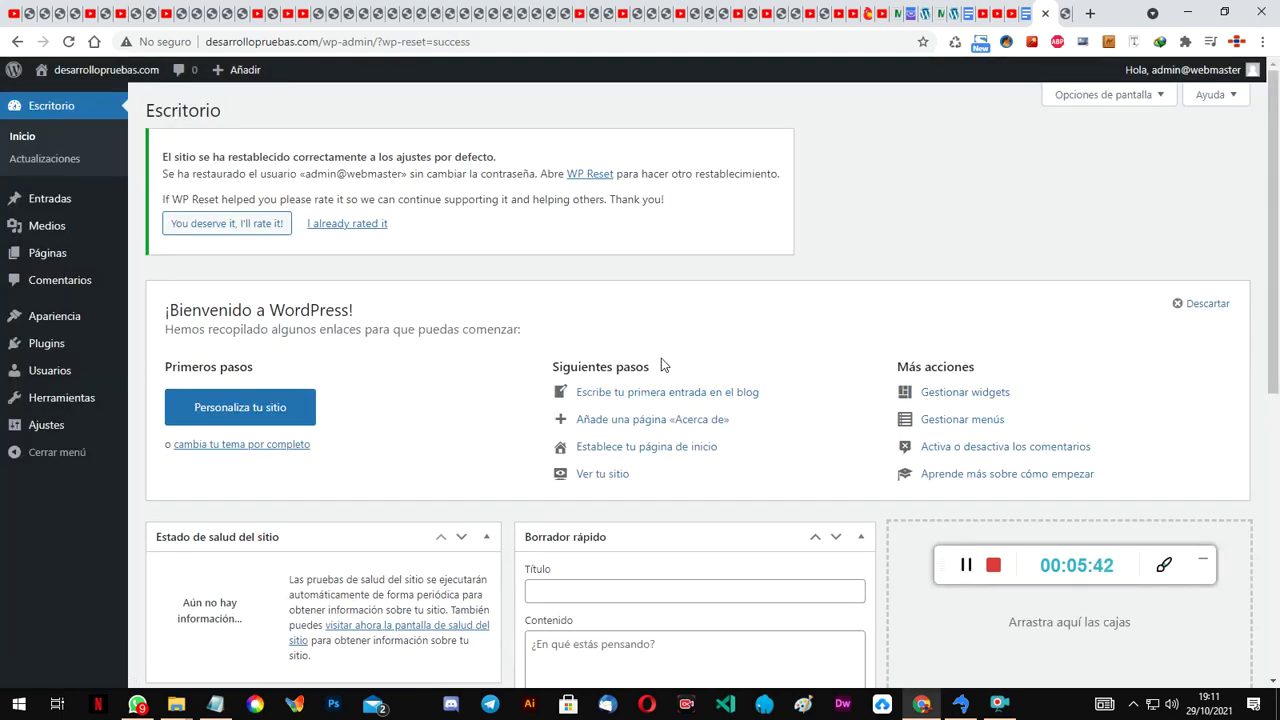
# Step: Examine the dashboard's reset notice and widgets after the site reset
pyautogui.scroll(-3, 891, 309)
pyautogui.scroll(1, 896, 312)
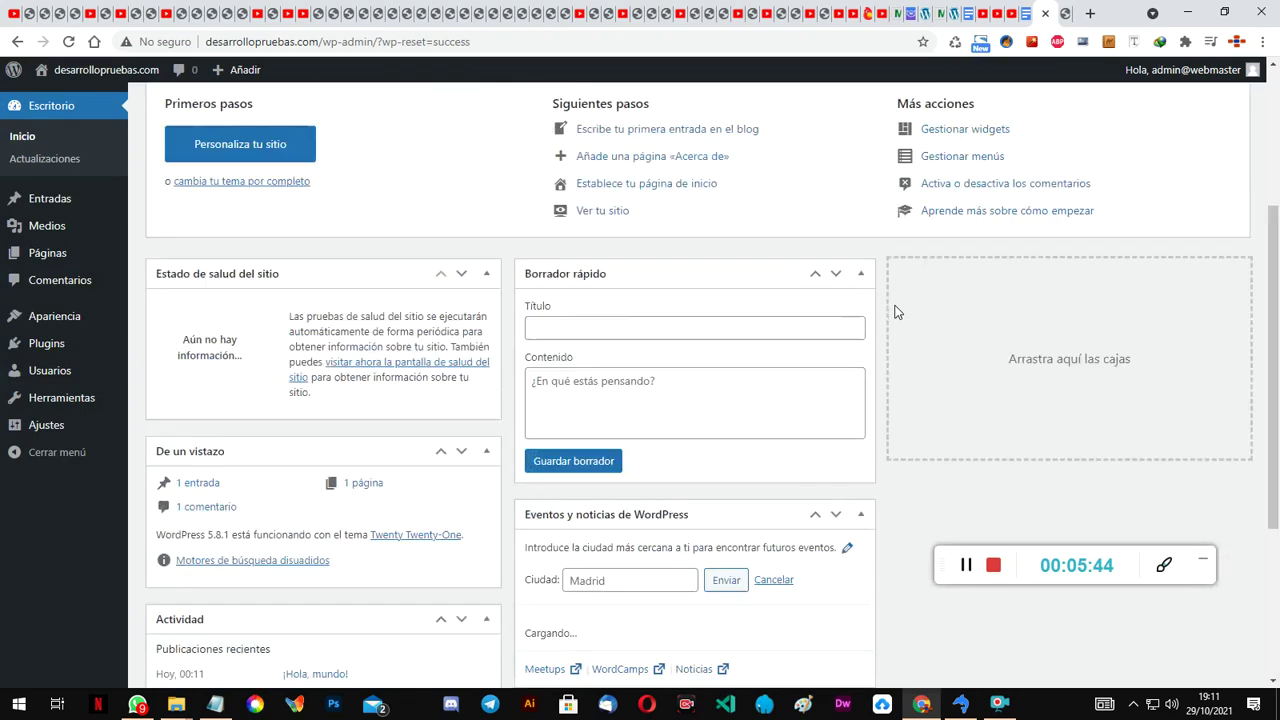
pyautogui.scroll(3, 896, 312)
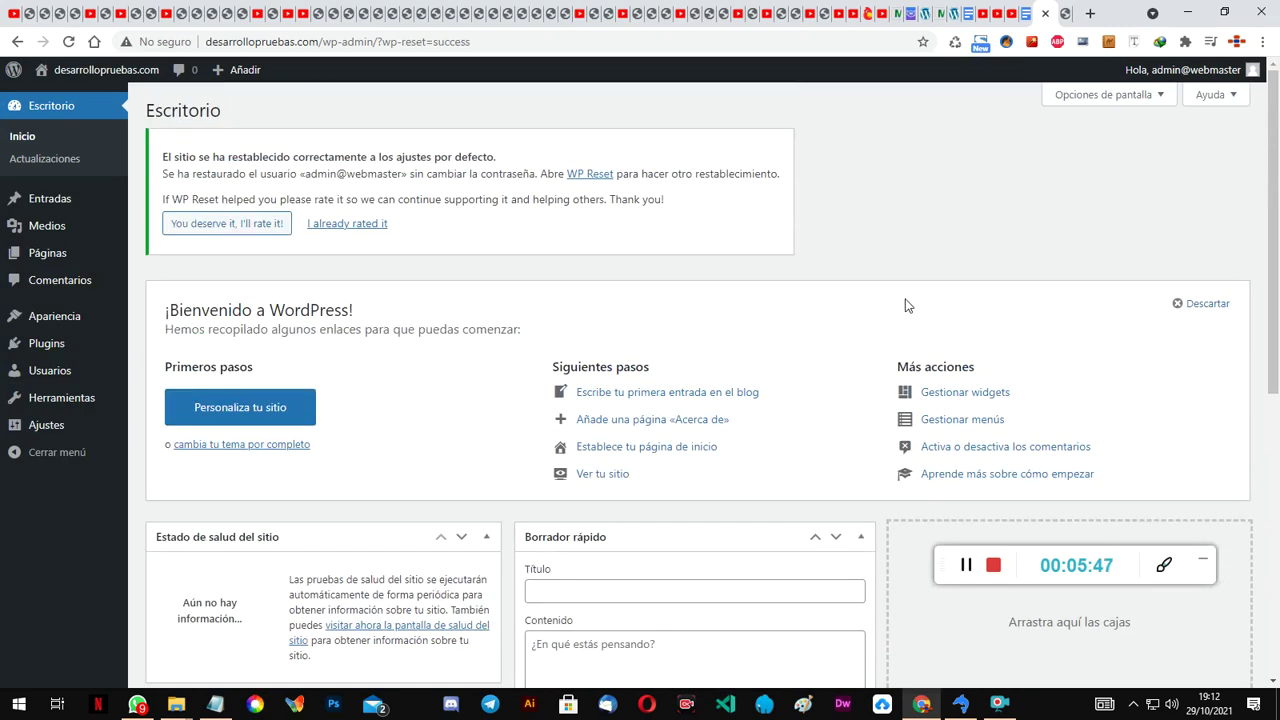
# Step: Check the posts and pages lists for the content left after the reset
pyautogui.click(45, 202)
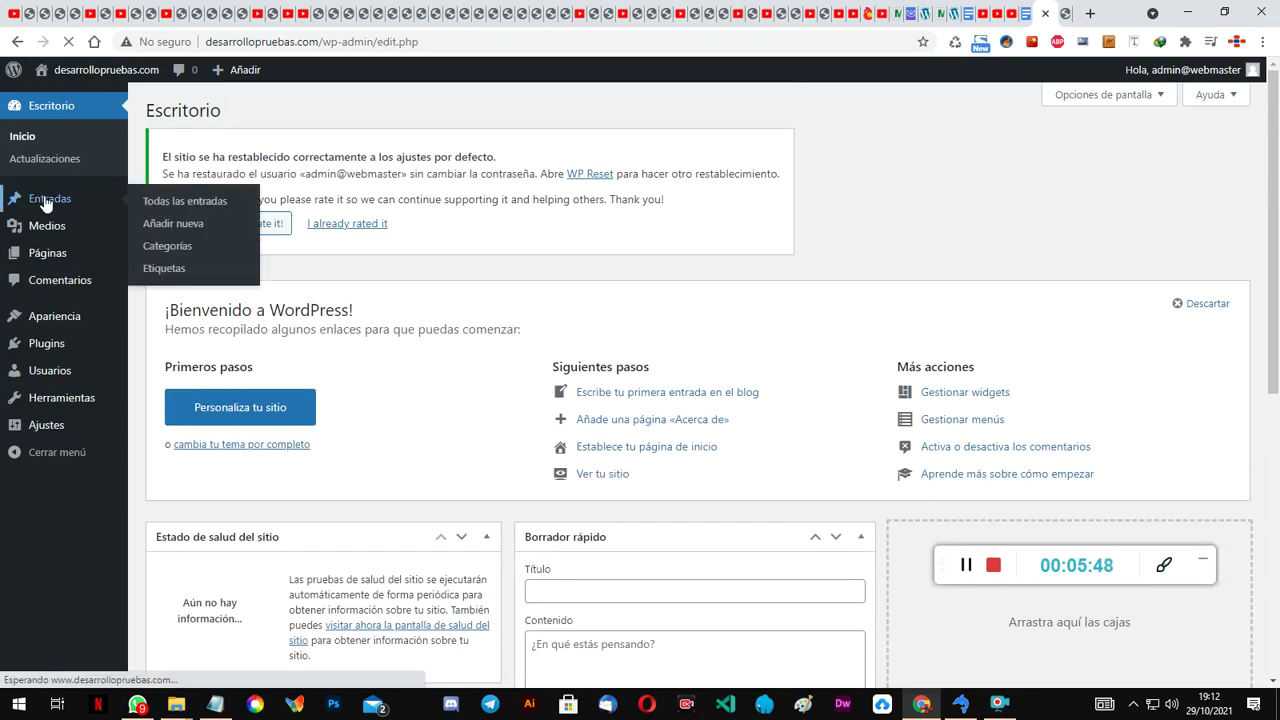
pyautogui.moveTo(317, 222)
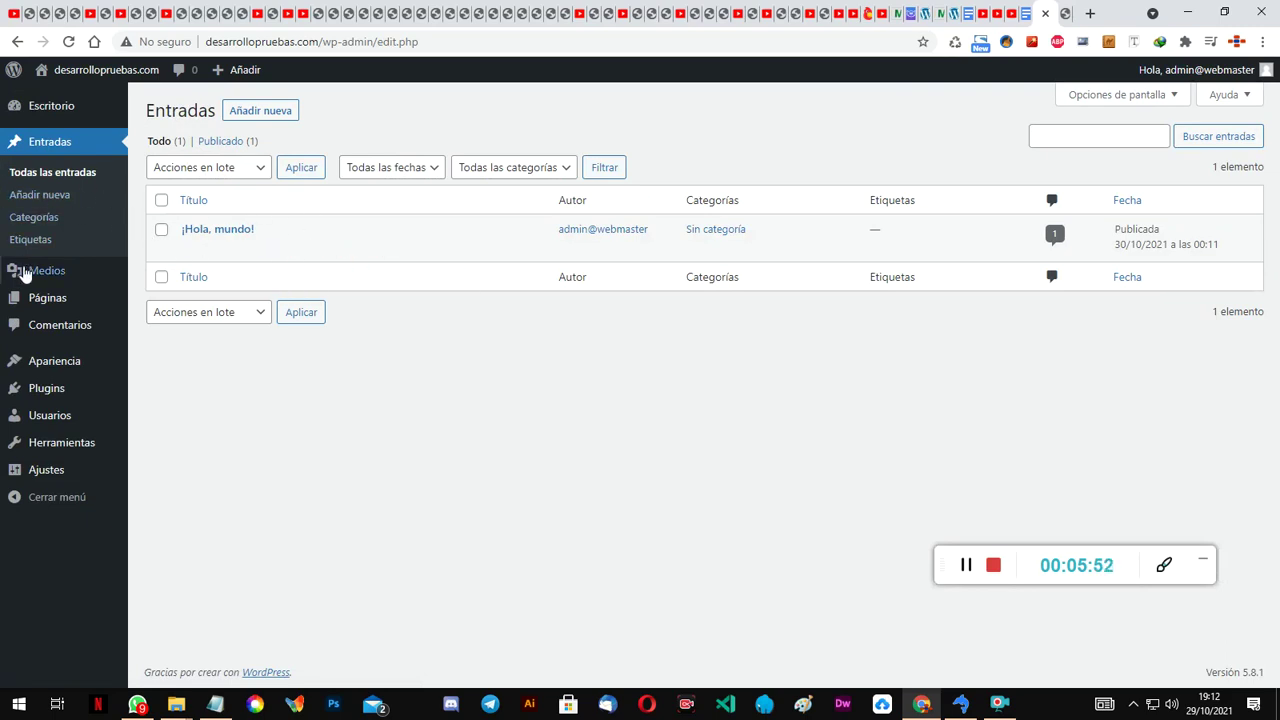
pyautogui.click(18, 300)
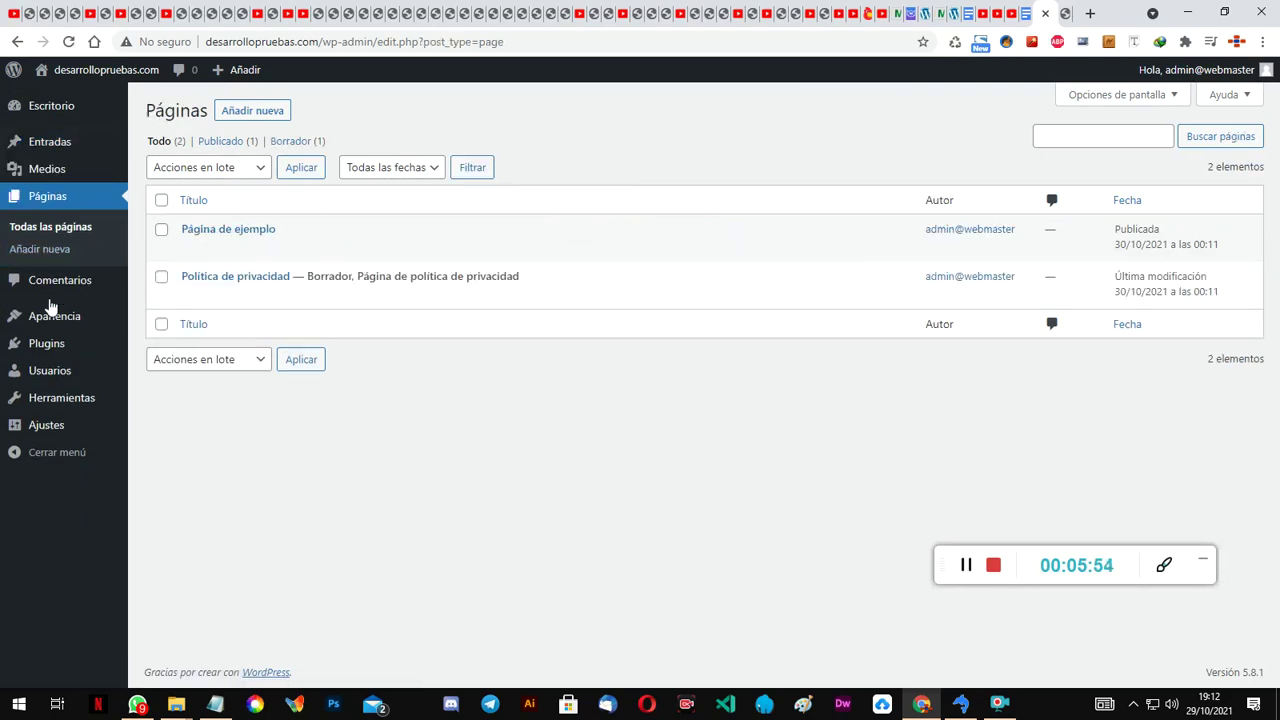
pyautogui.moveTo(214, 246)
pyautogui.moveTo(195, 285)
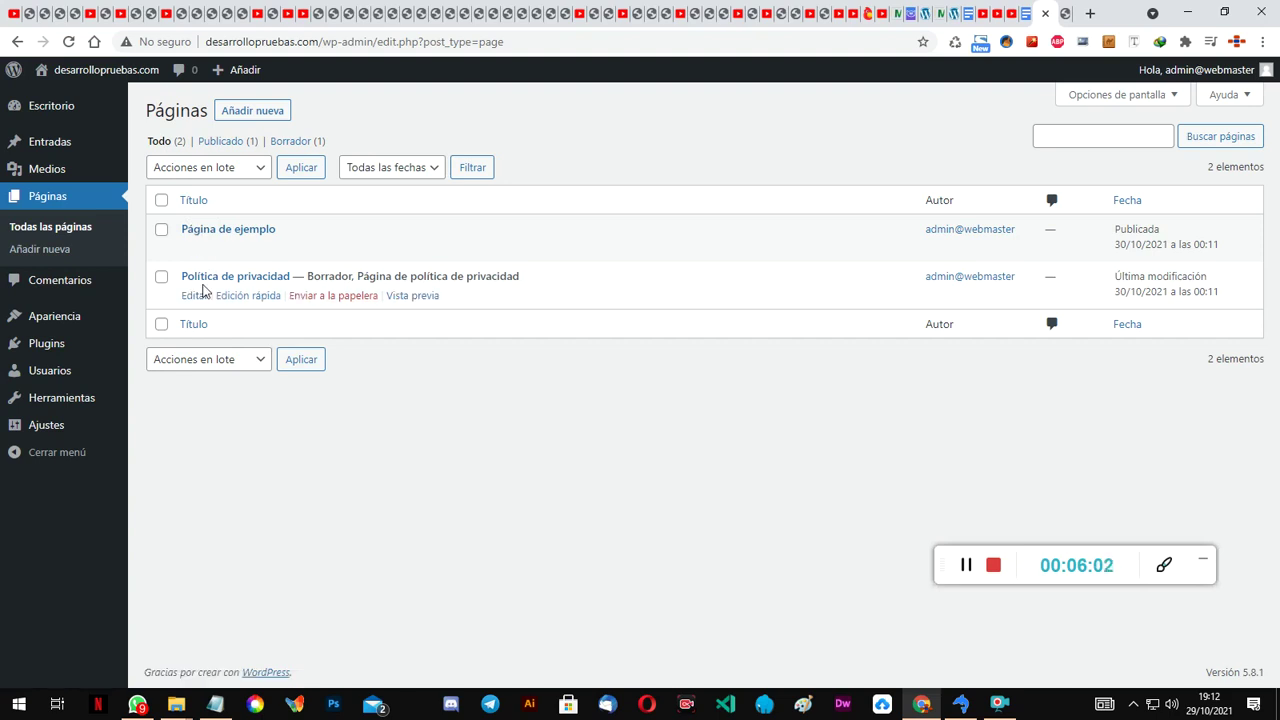
pyautogui.click(44, 146)
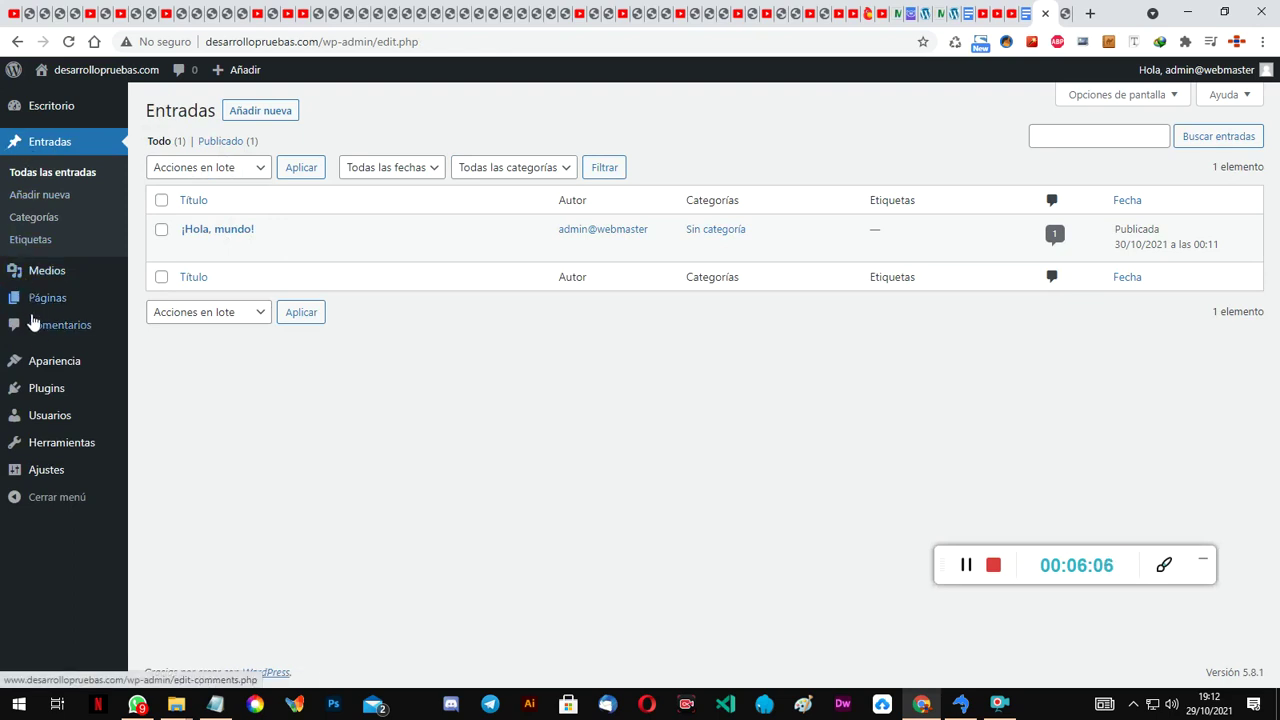
# Step: Check the installed themes and plugins, and reload the public site in its own browser tab
pyautogui.moveTo(55, 373)
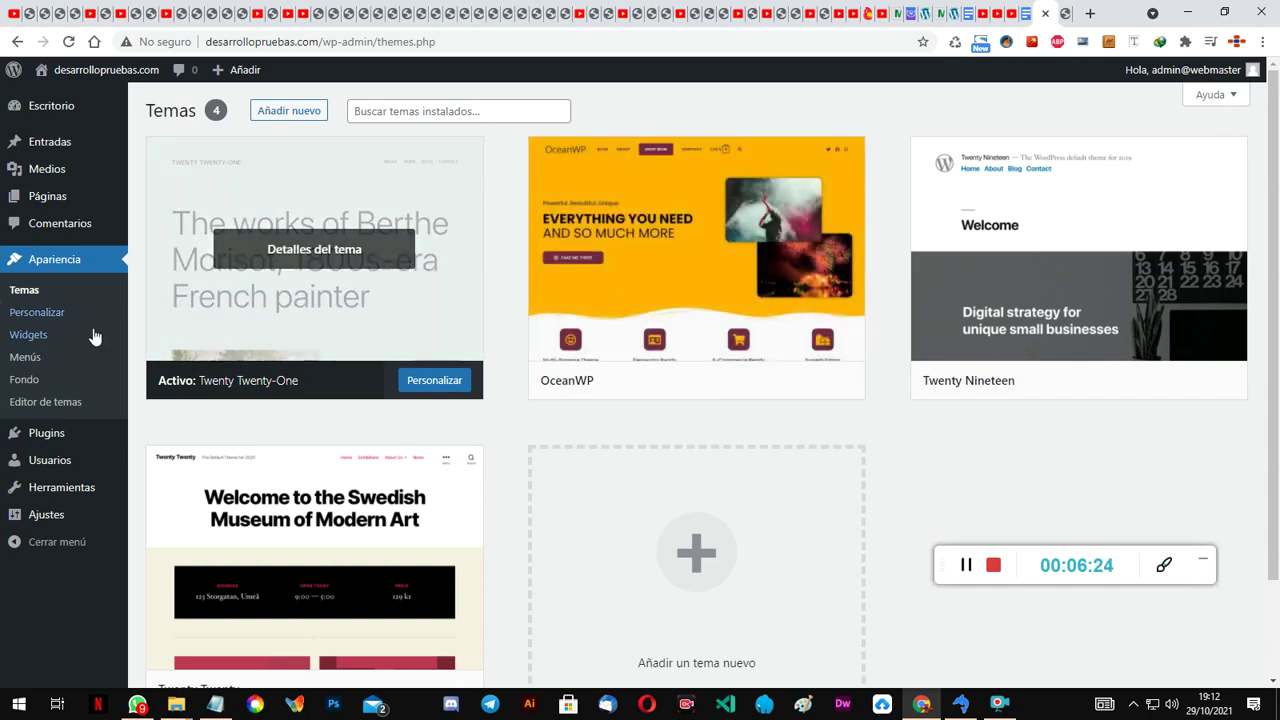
pyautogui.moveTo(55, 437)
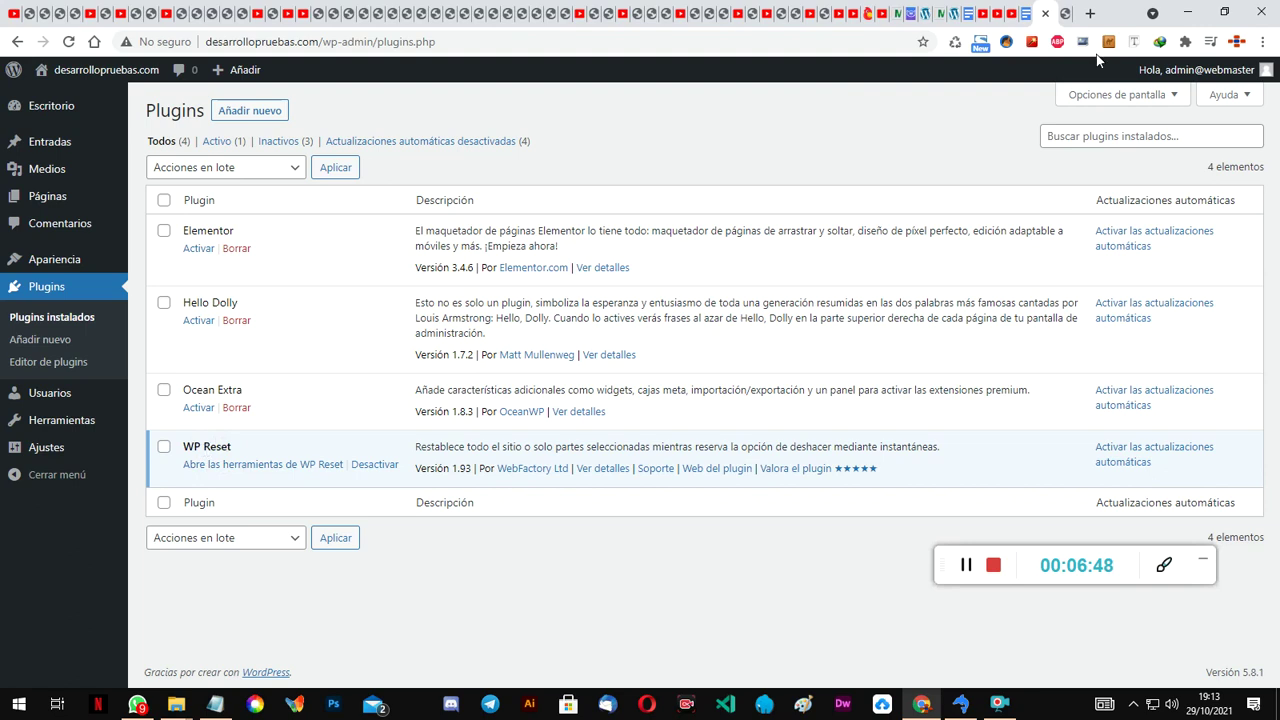
pyautogui.click(1063, 16)
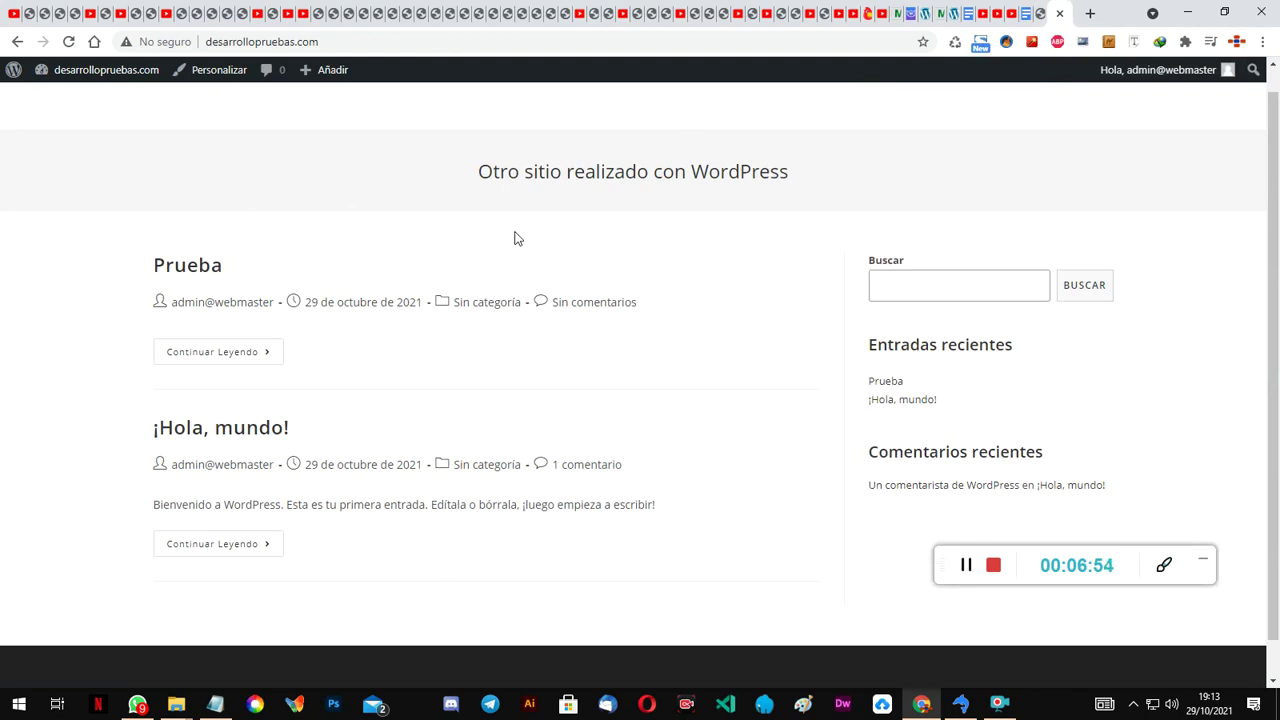
pyautogui.click(68, 41)
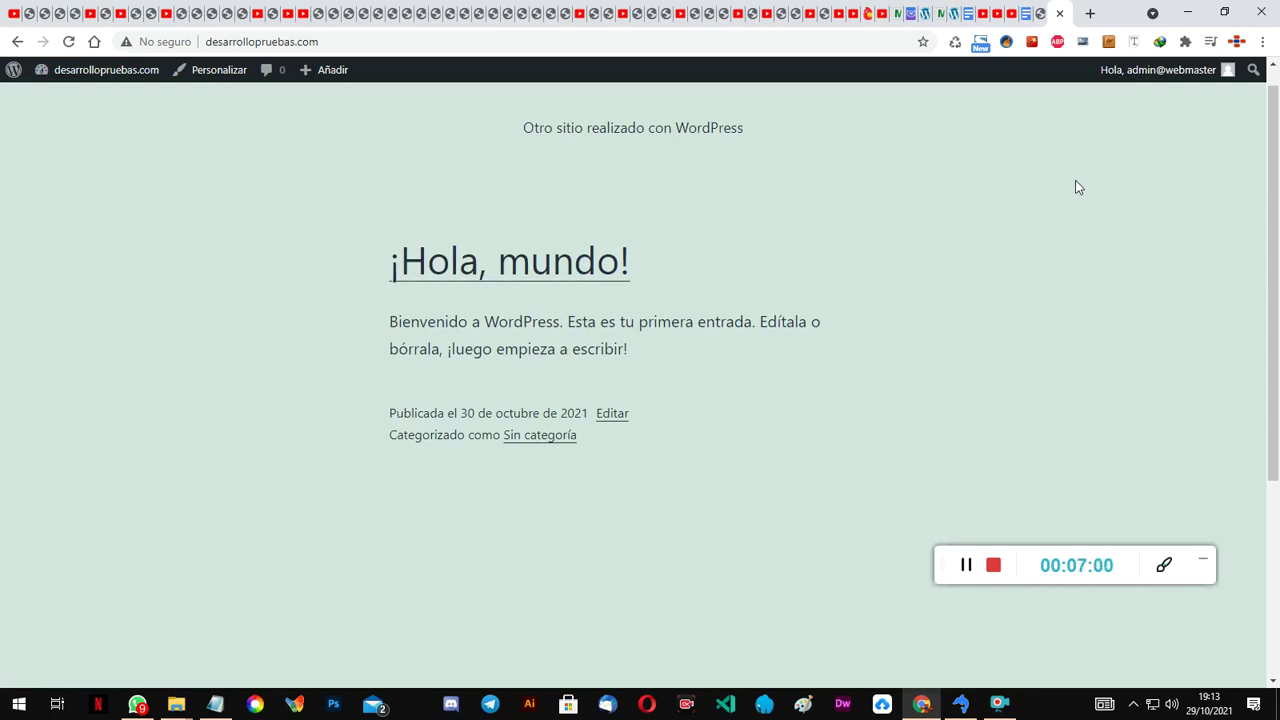
# Step: Return to the site's admin tab, log out of WordPress and fill in the administrator's username on the login form
pyautogui.click(1040, 13)
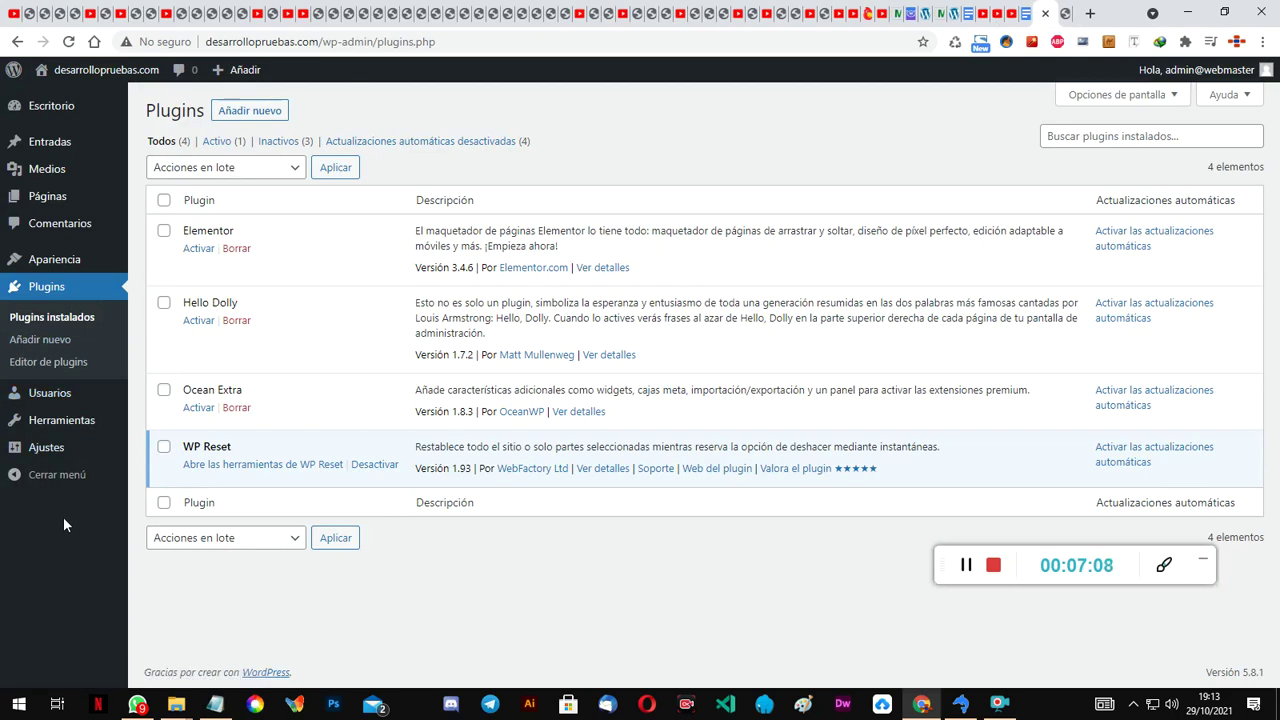
pyautogui.moveTo(1210, 70)
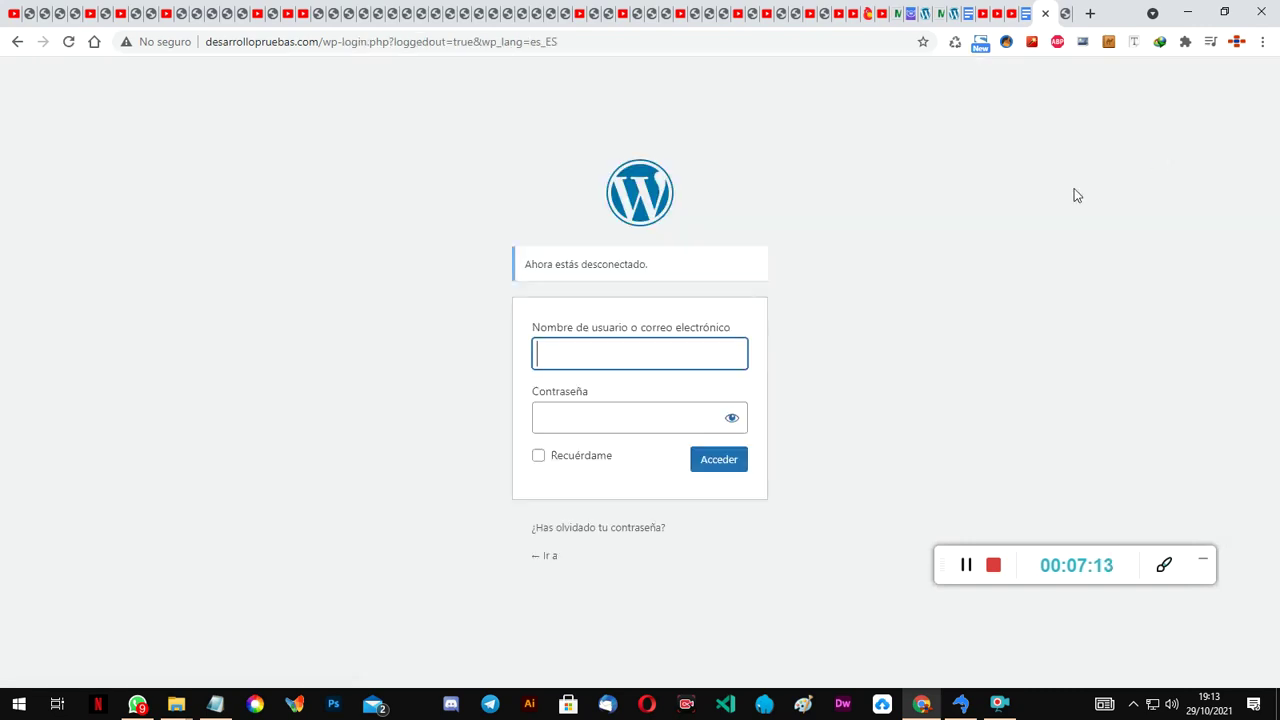
pyautogui.click(611, 357)
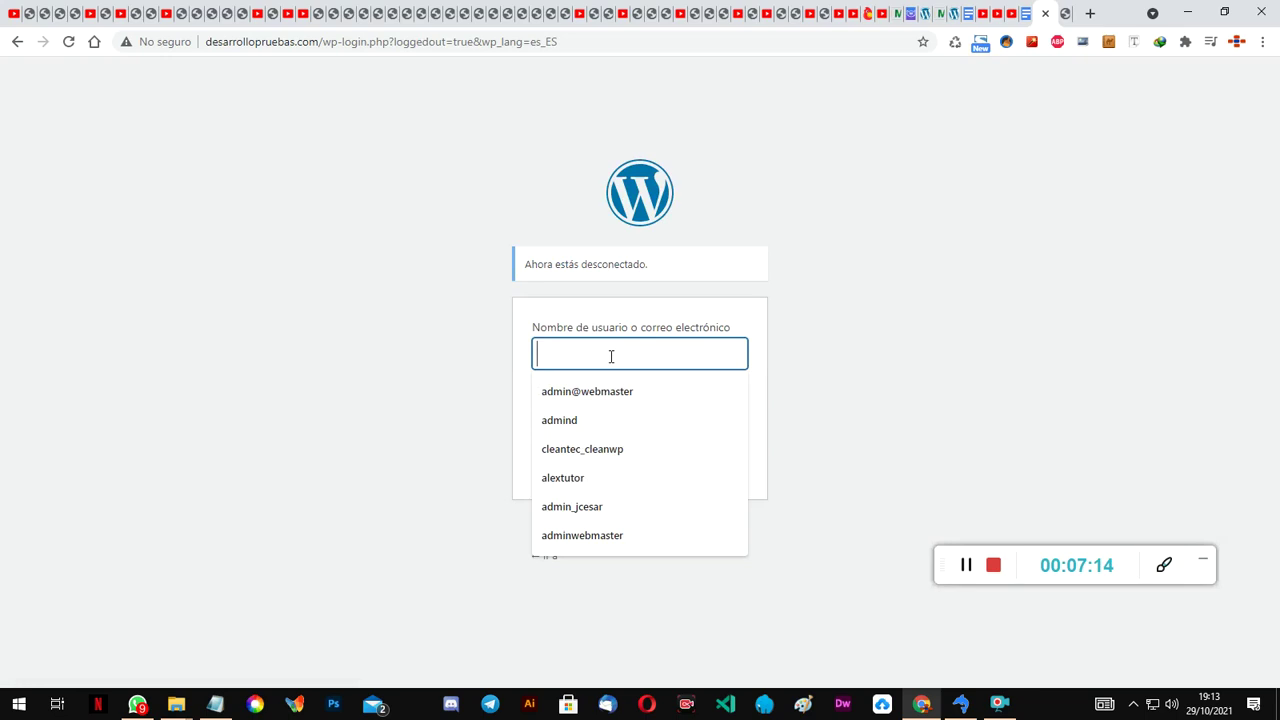
pyautogui.click(619, 391)
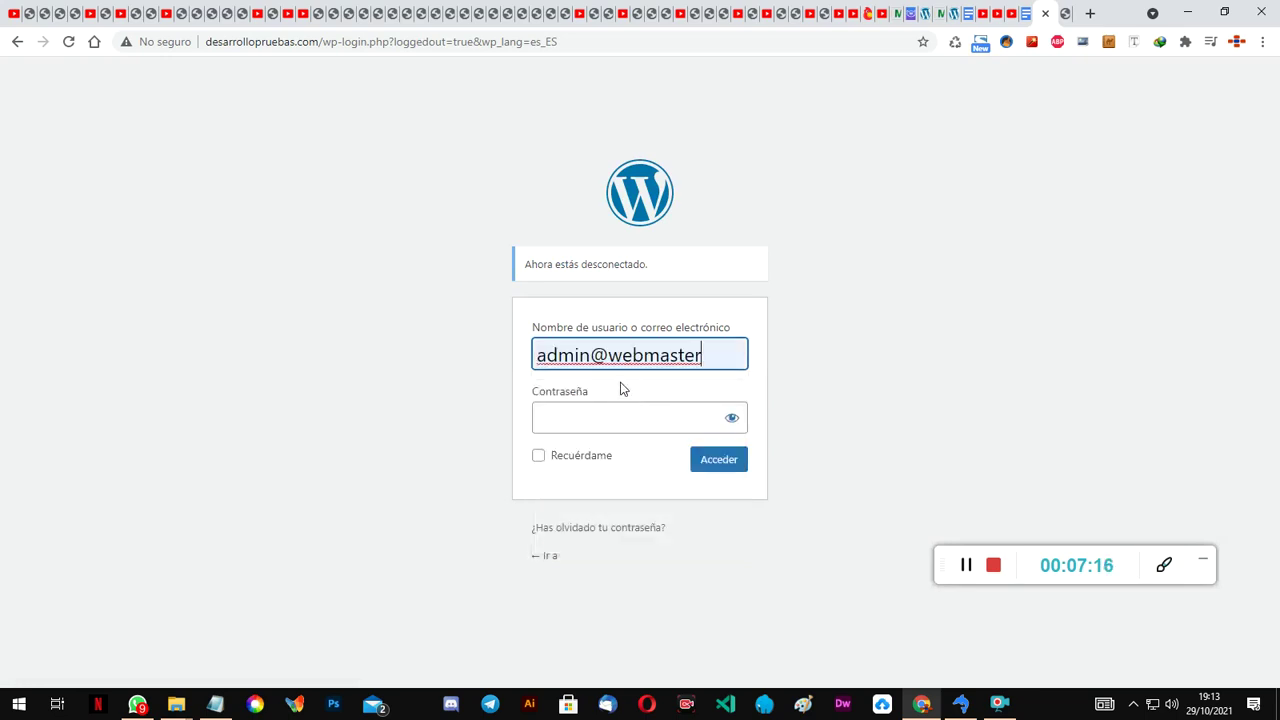
pyautogui.click(597, 413)
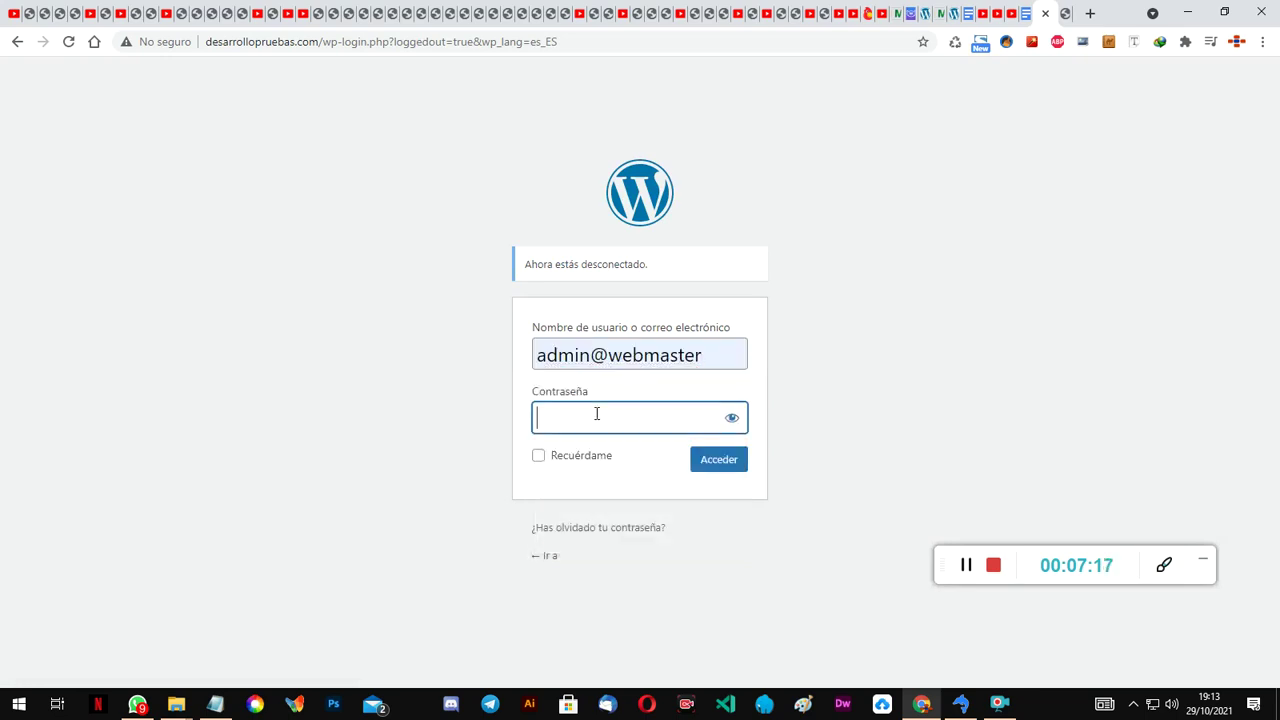
# Step: Open Acceso.txt from the desarrollopruebas.com folder, copy the WordPress admin password and close the file
pyautogui.click(214, 705)
pyautogui.click(214, 705)
pyautogui.moveTo(184, 706)
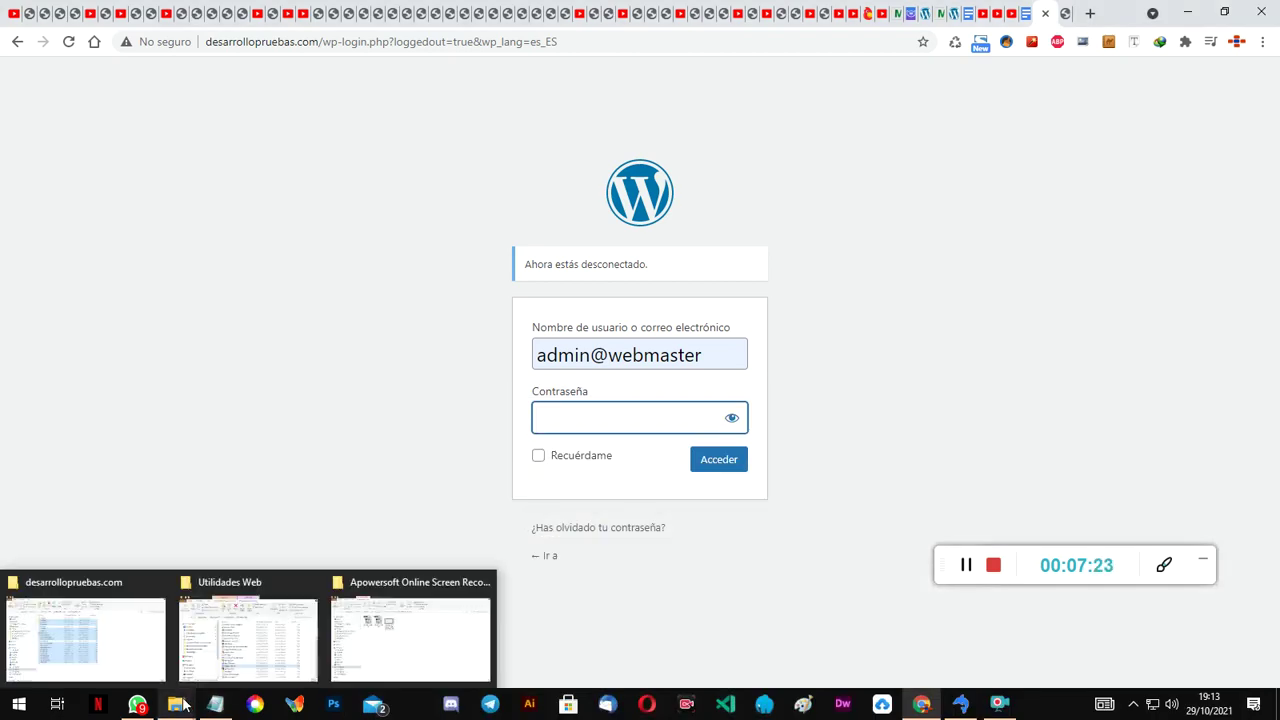
pyautogui.click(85, 630)
pyautogui.click(618, 612)
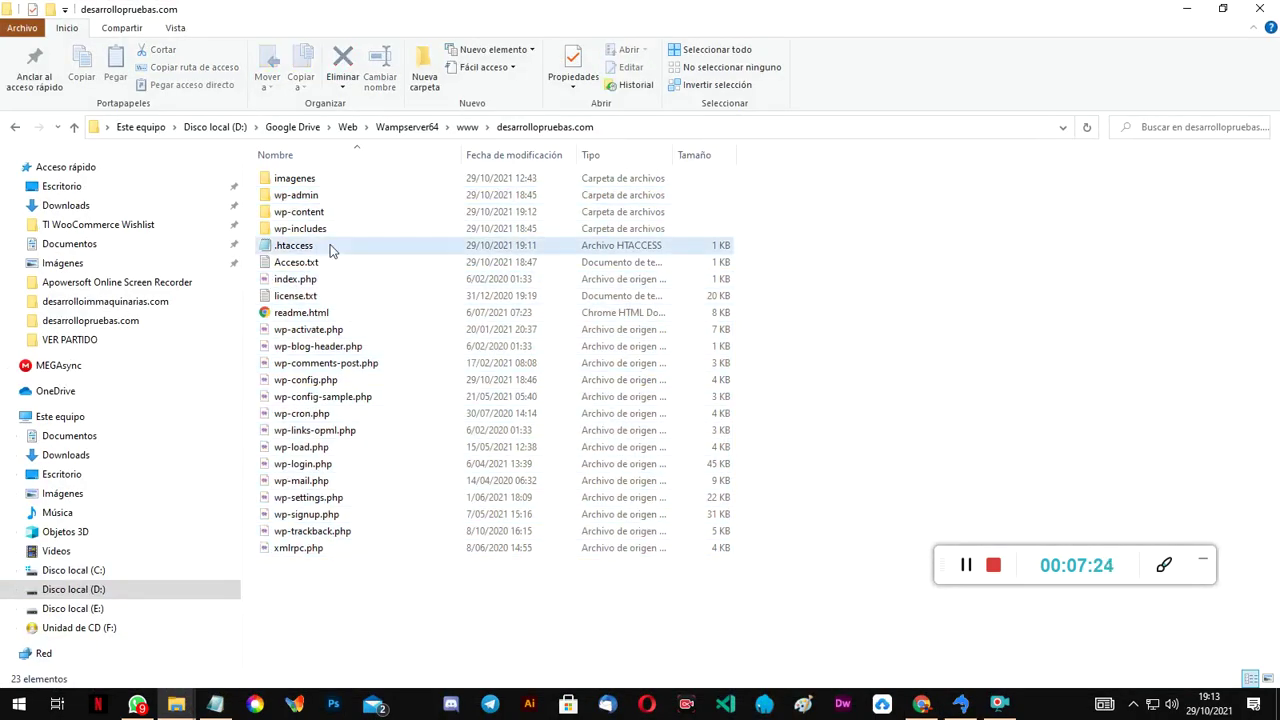
pyautogui.doubleClick(316, 262)
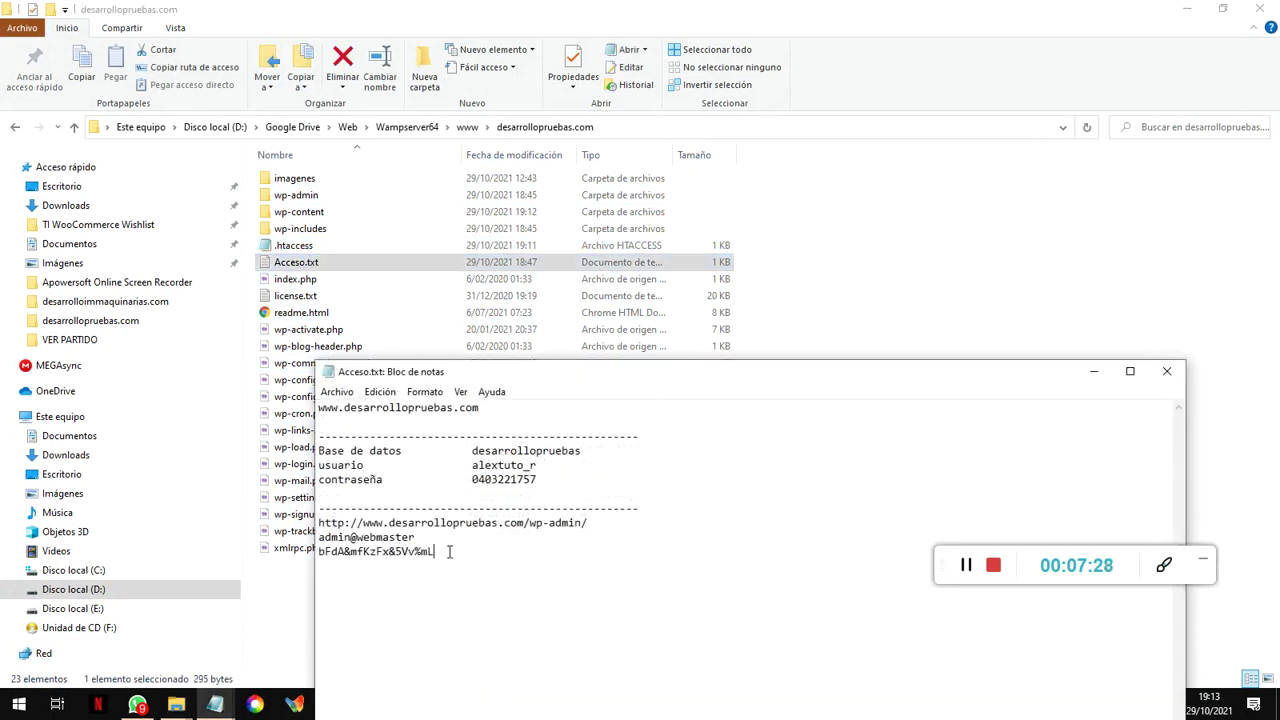
pyautogui.moveTo(450, 551); pyautogui.dragTo(328, 558)
pyautogui.rightClick(400, 552)
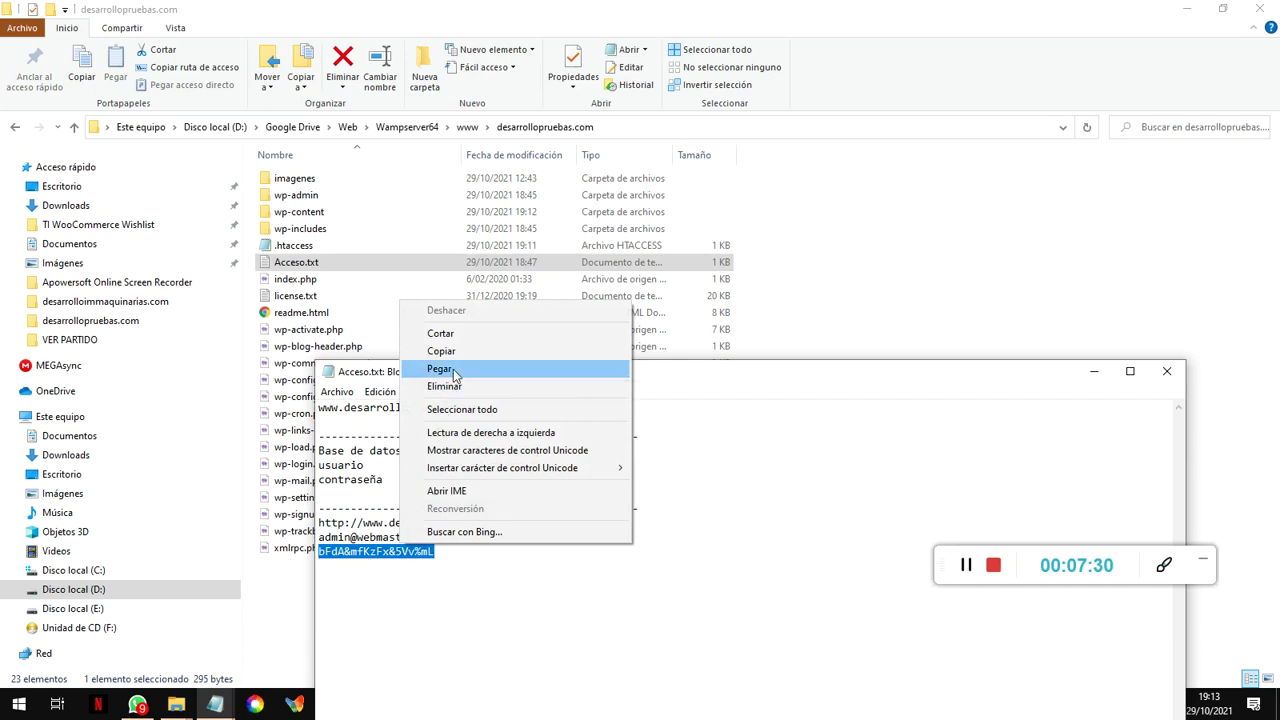
pyautogui.click(425, 352)
pyautogui.click(1152, 379)
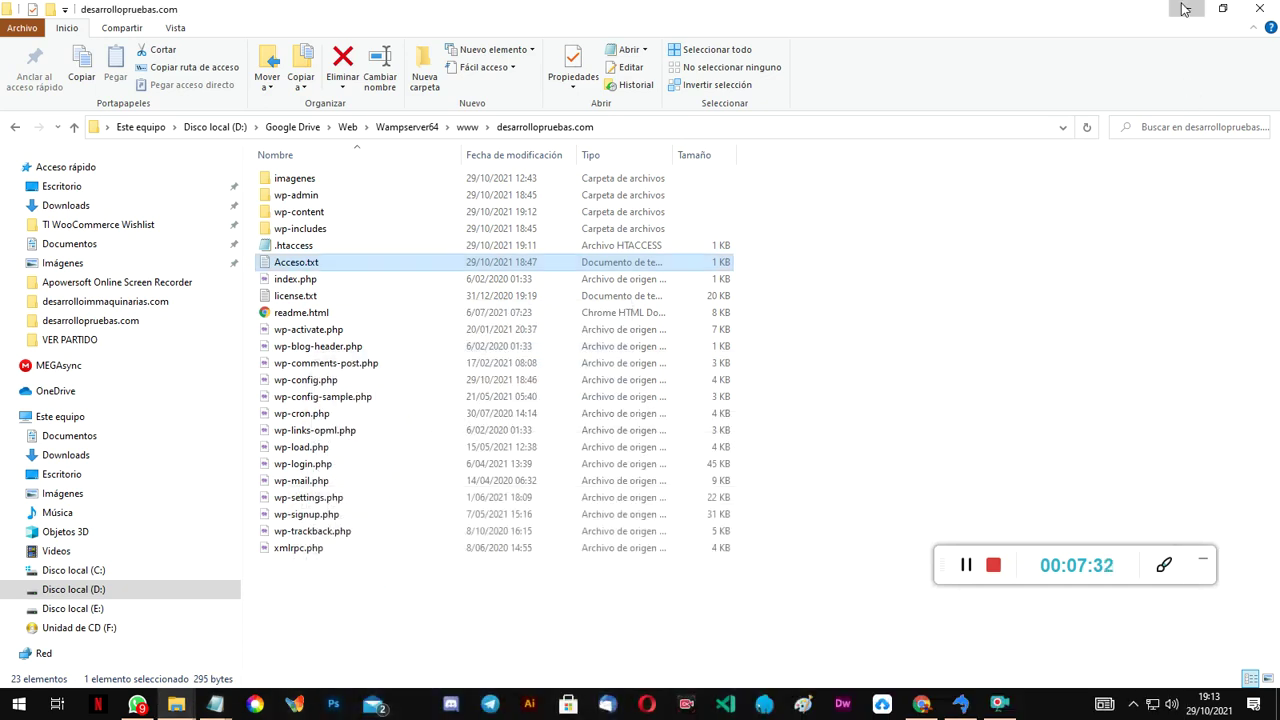
# Step: Log in to WordPress by pasting the copied account password, and look over the dashboard home
pyautogui.click(1187, 9)
pyautogui.rightClick(577, 424)
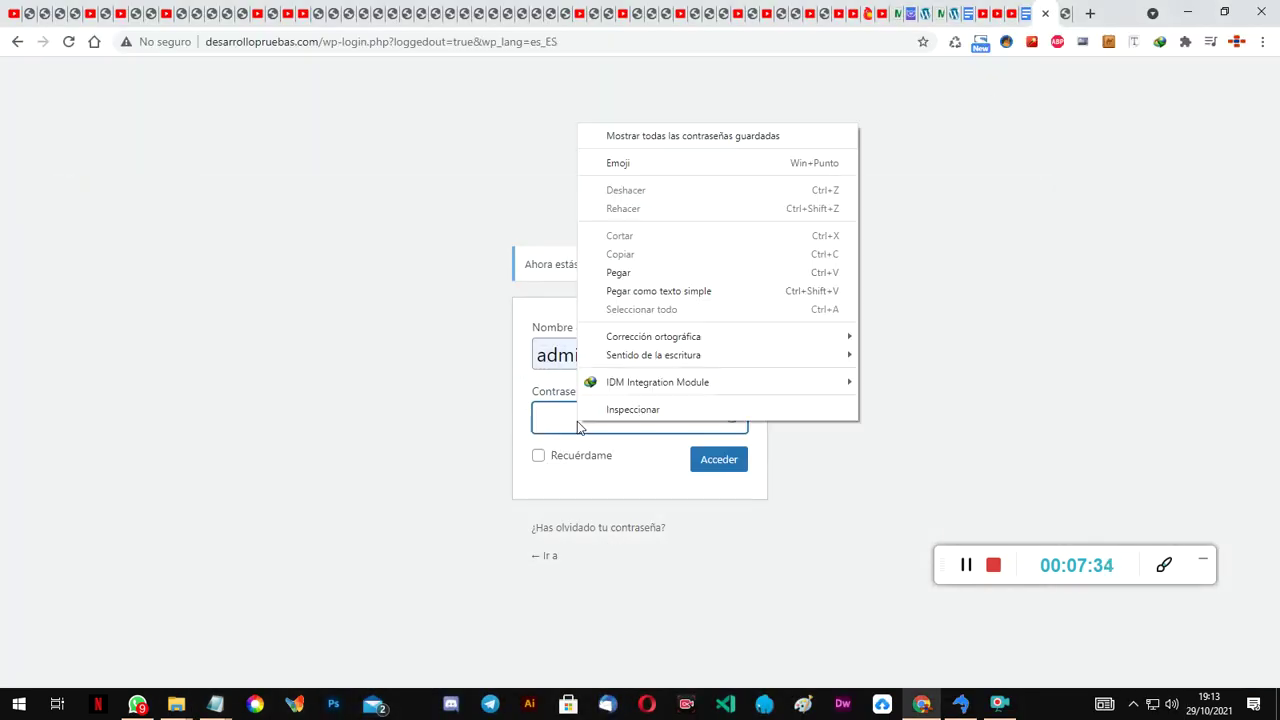
pyautogui.click(649, 268)
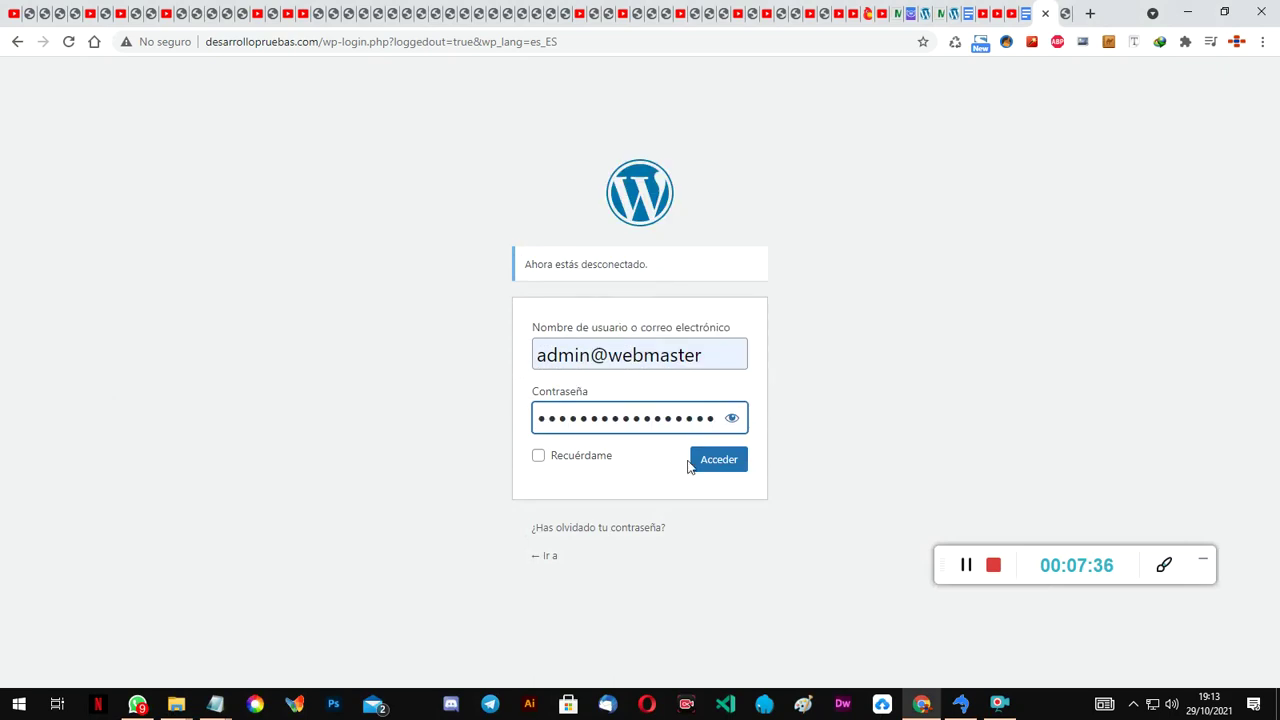
pyautogui.click(721, 461)
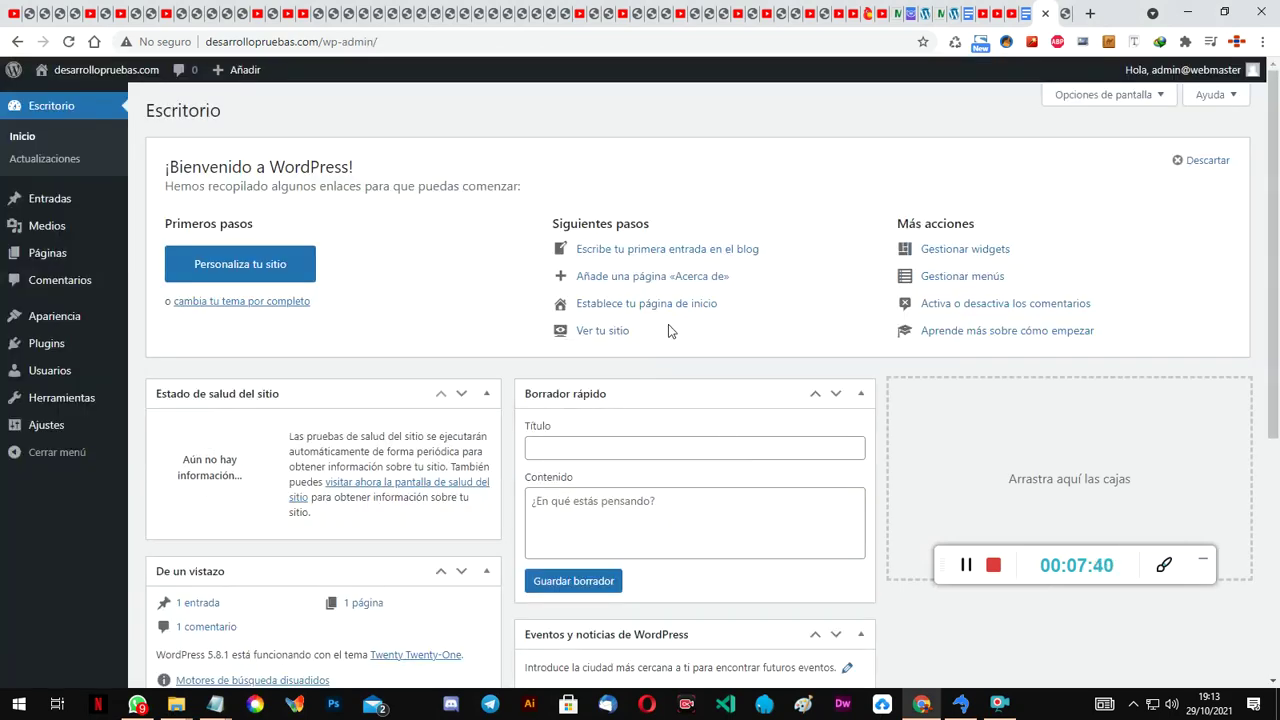
pyautogui.scroll(-4, 668, 330)
pyautogui.scroll(4, 952, 485)
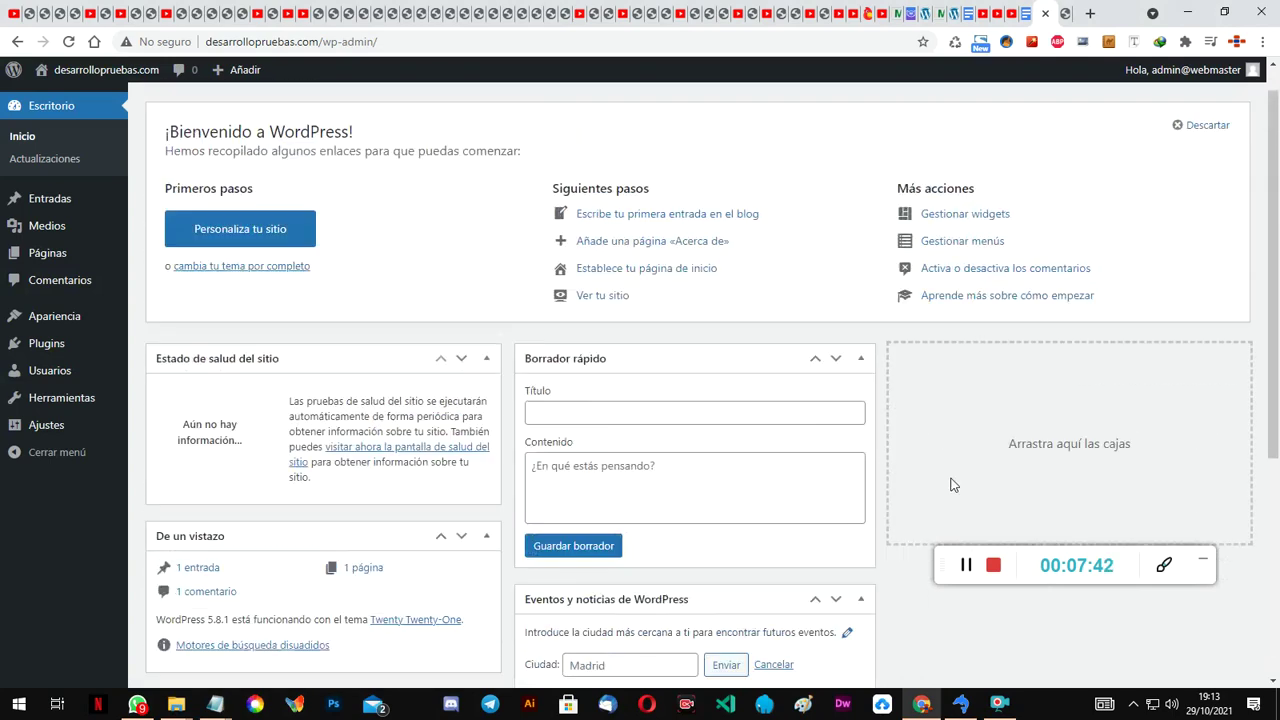
pyautogui.scroll(1, 952, 485)
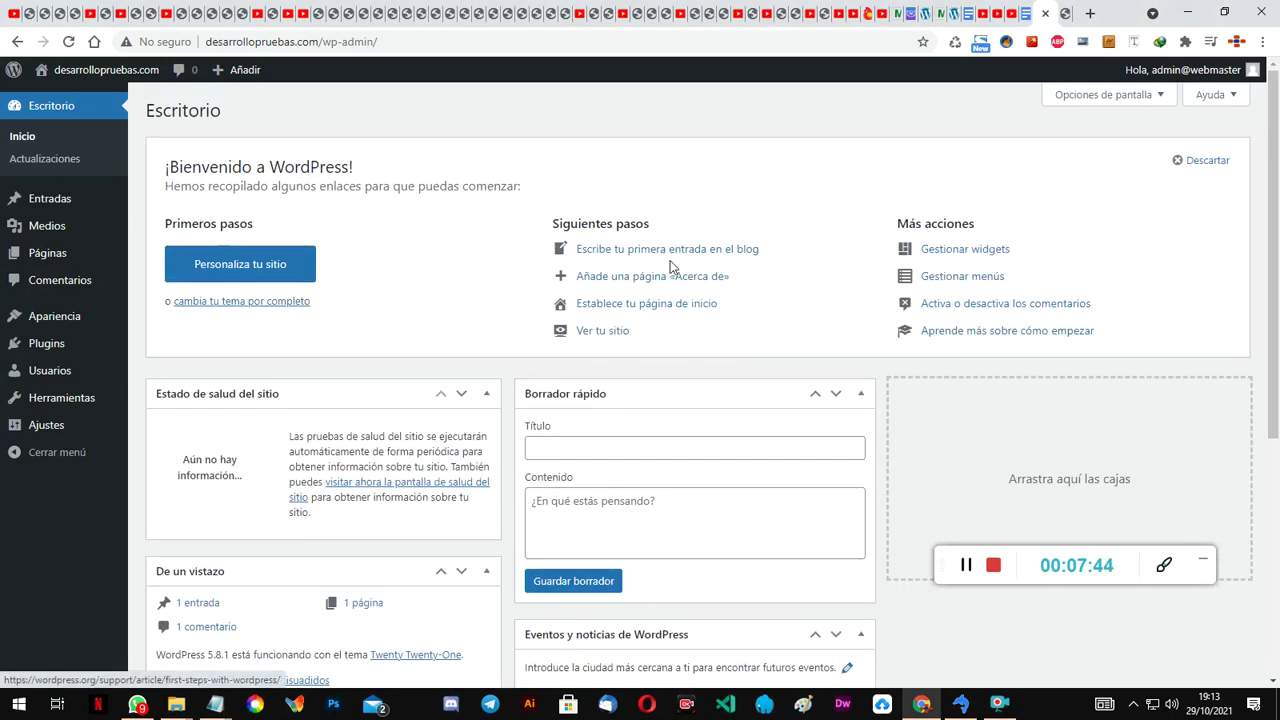
pyautogui.click(22, 137)
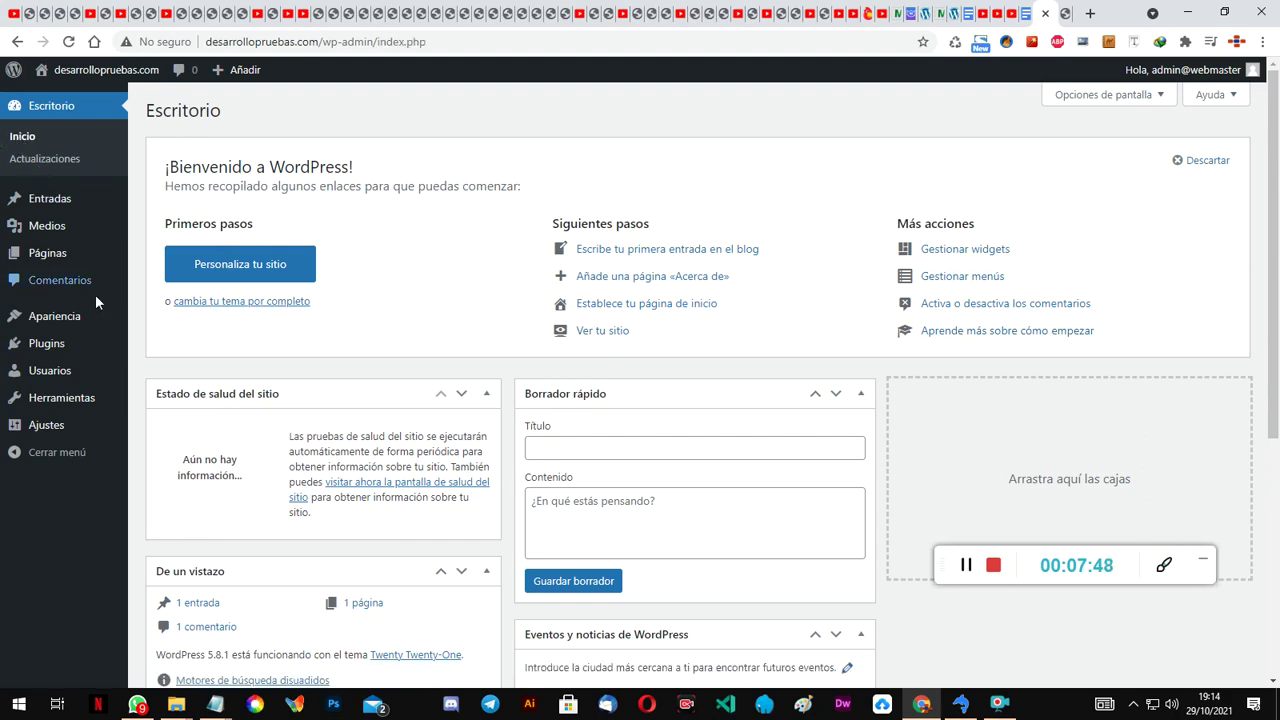
# Step: Delete the inactive Elementor and Ocean Extra plugins together with a bulk action, confirming the deletion
pyautogui.moveTo(45, 345)
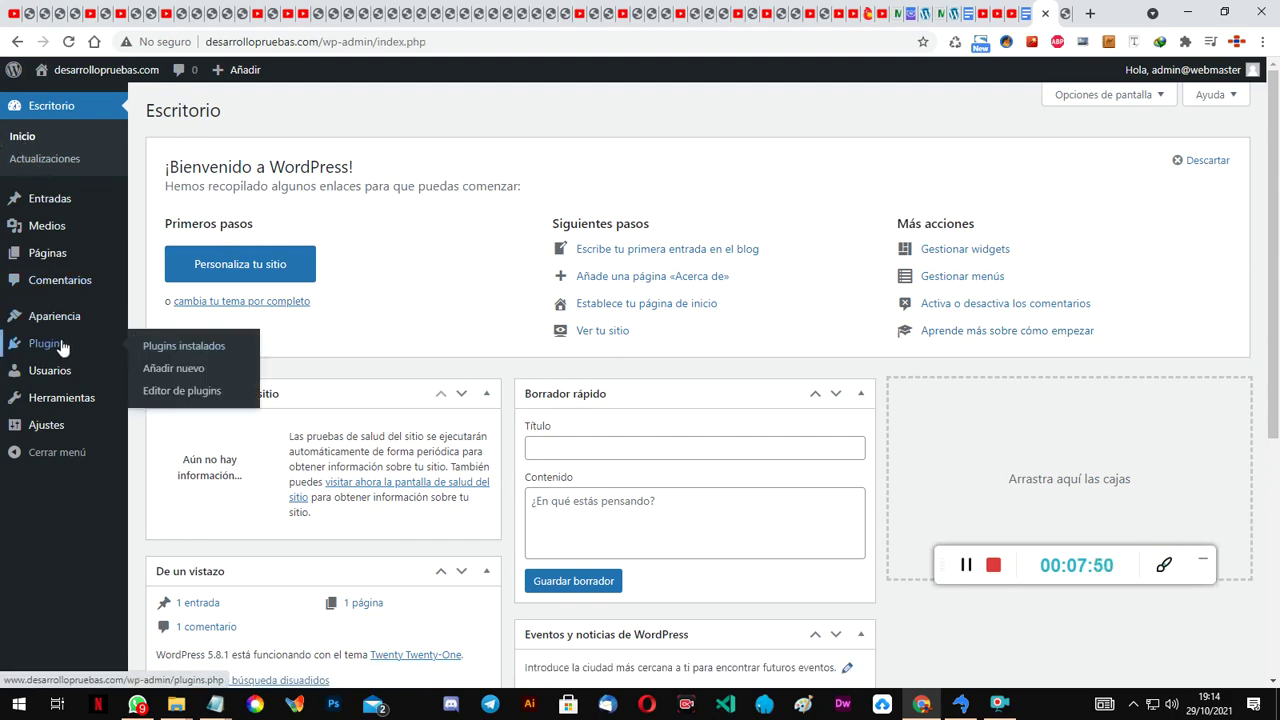
pyautogui.click(158, 345)
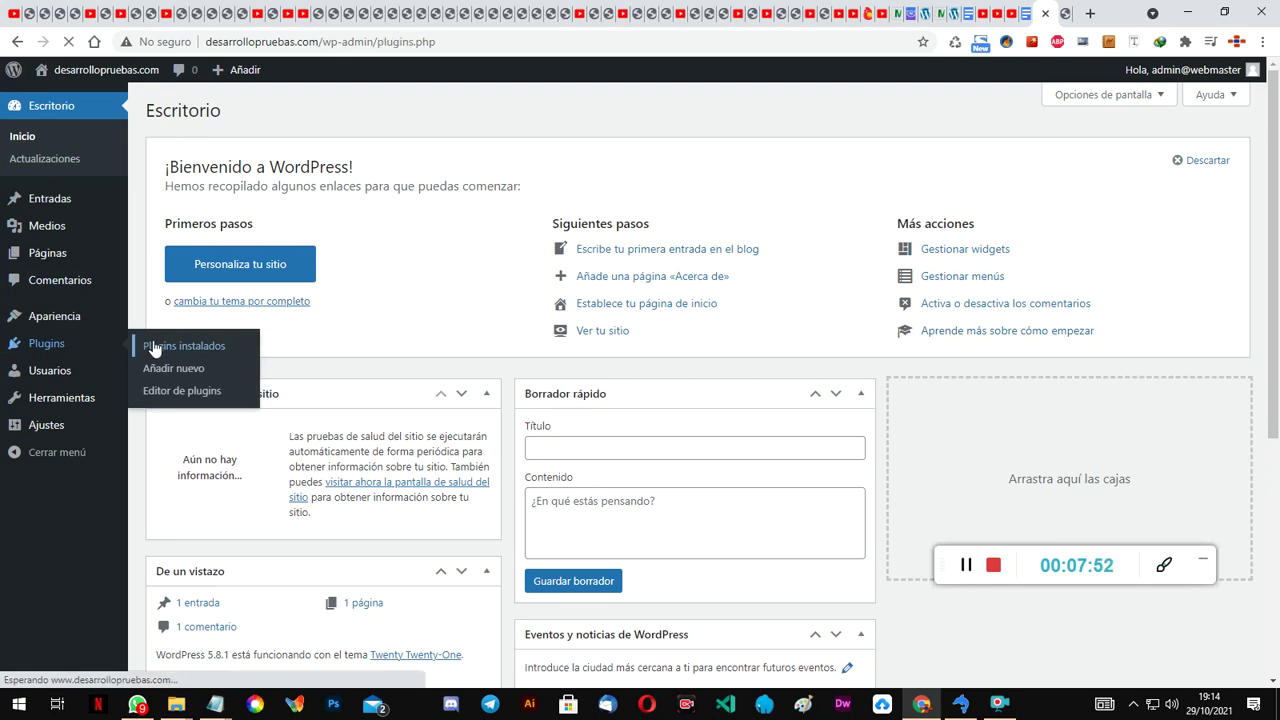
pyautogui.click(164, 231)
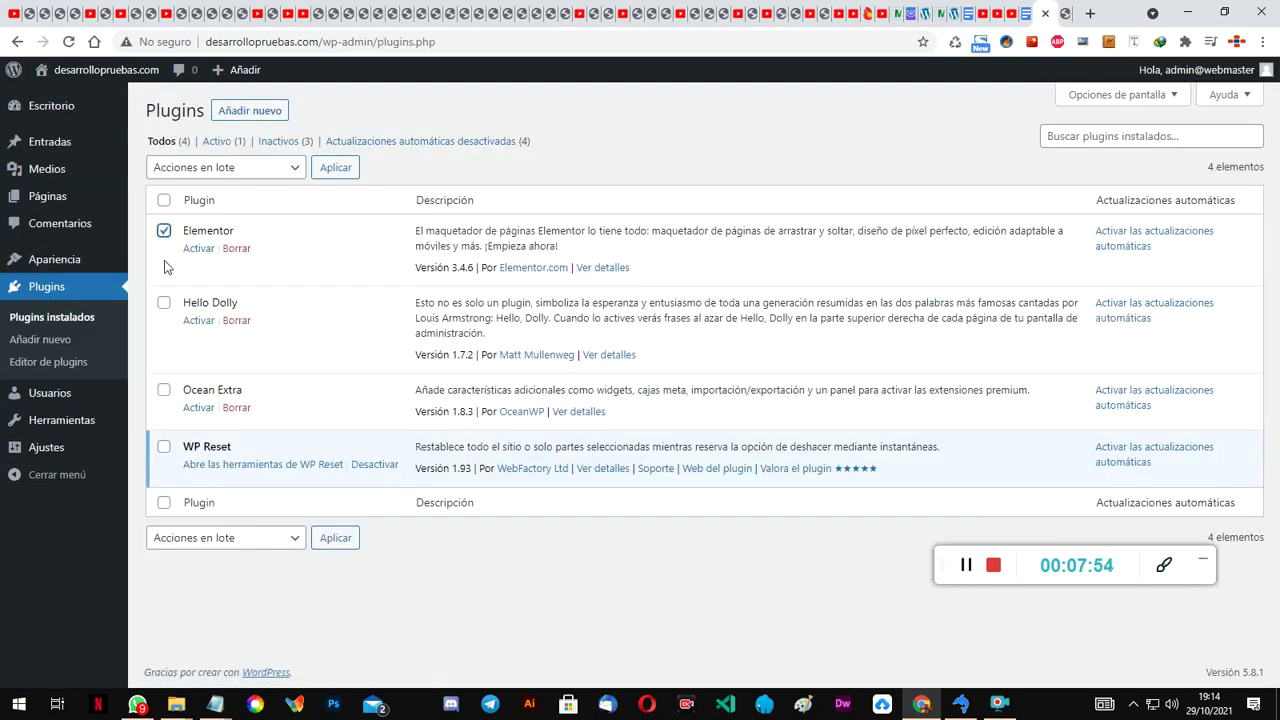
pyautogui.click(164, 391)
pyautogui.click(238, 172)
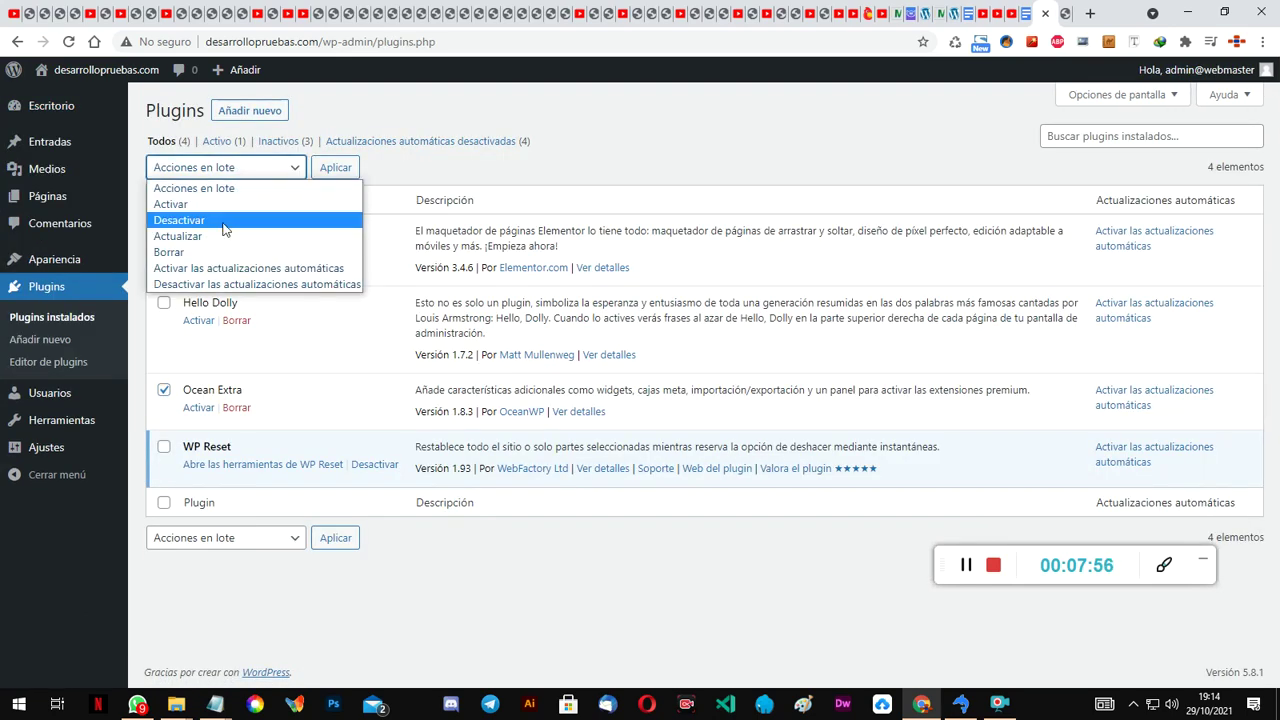
pyautogui.click(220, 252)
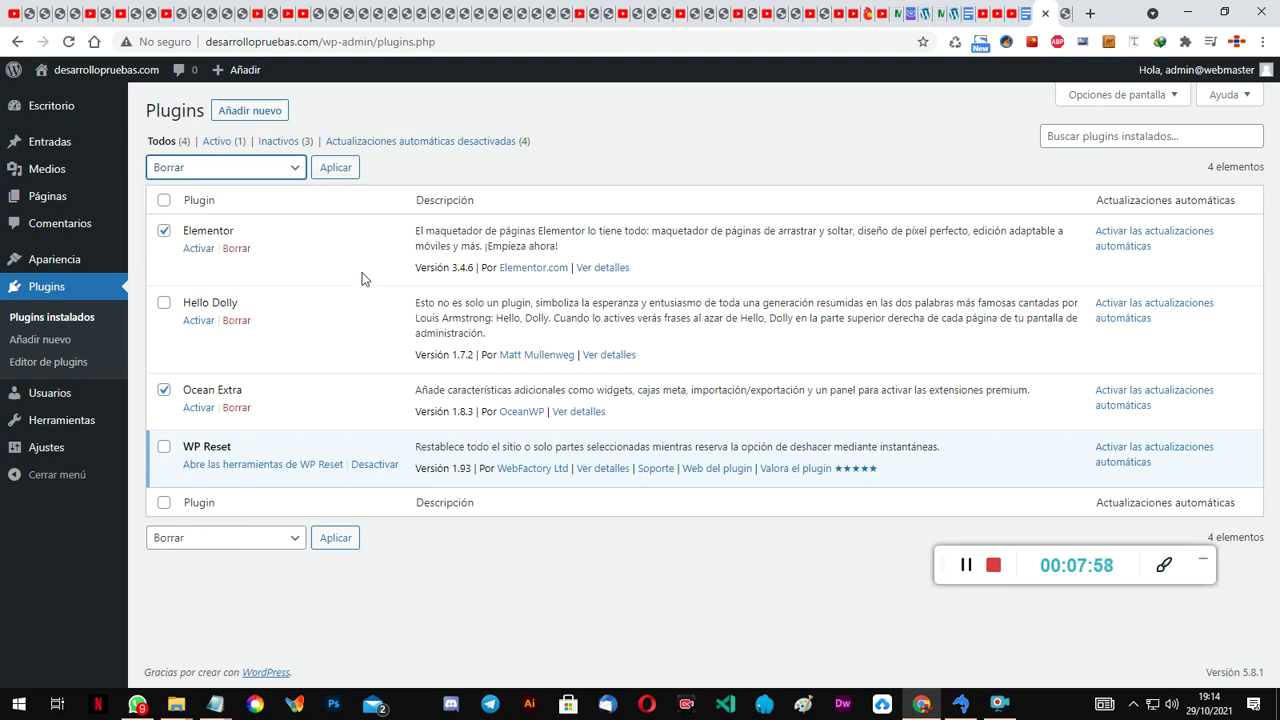
pyautogui.click(336, 539)
pyautogui.click(697, 155)
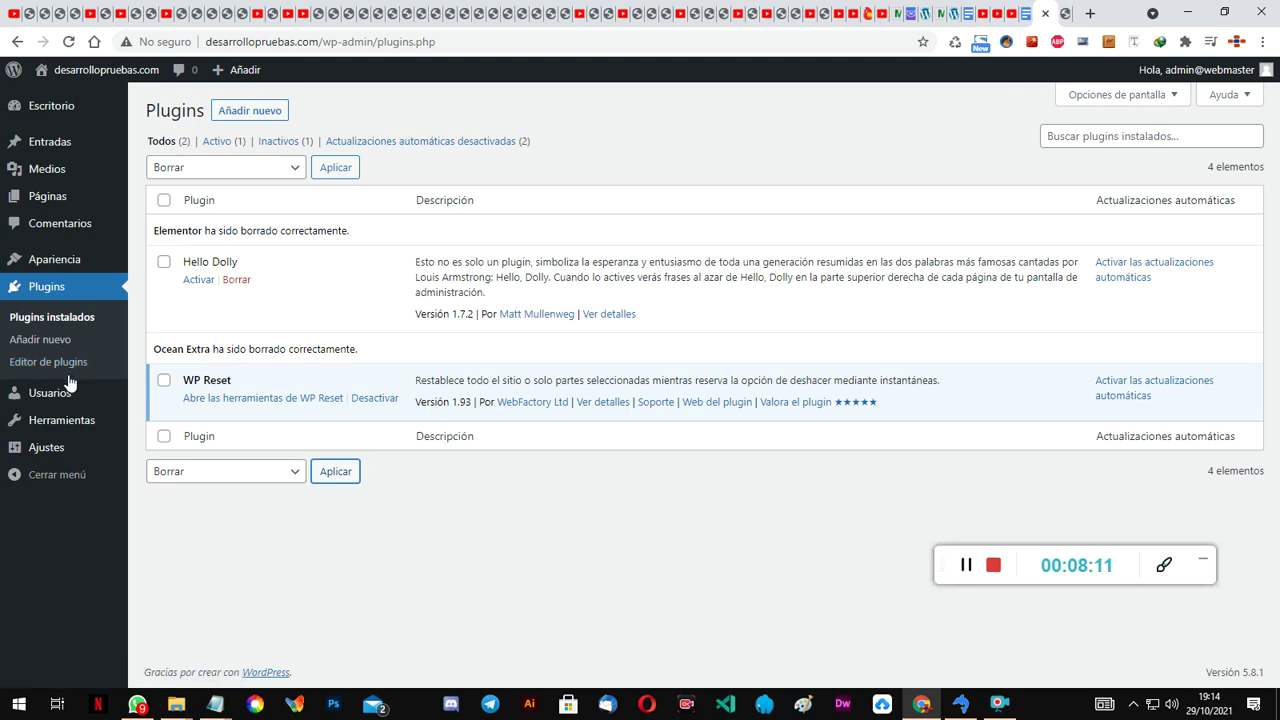
# Step: Check the WP Reset notes in the untitled Notepad document and return to the plugins list in Chrome
pyautogui.moveTo(215, 704)
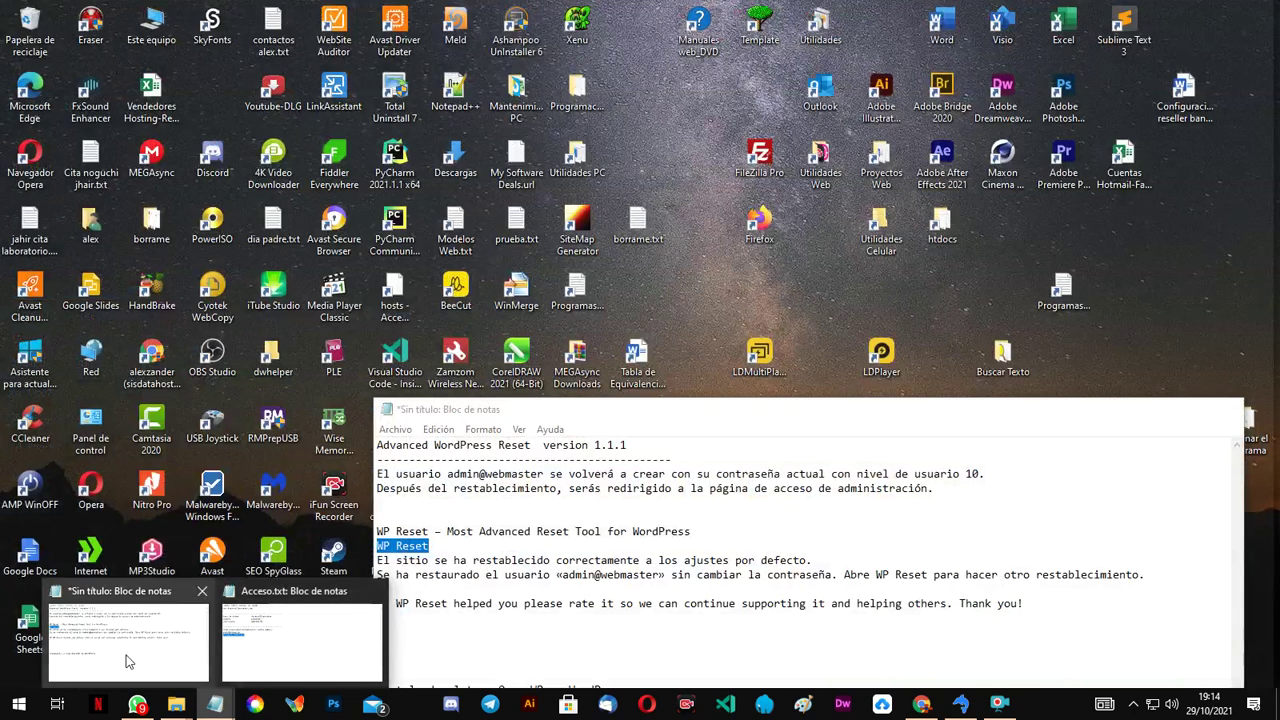
pyautogui.click(127, 660)
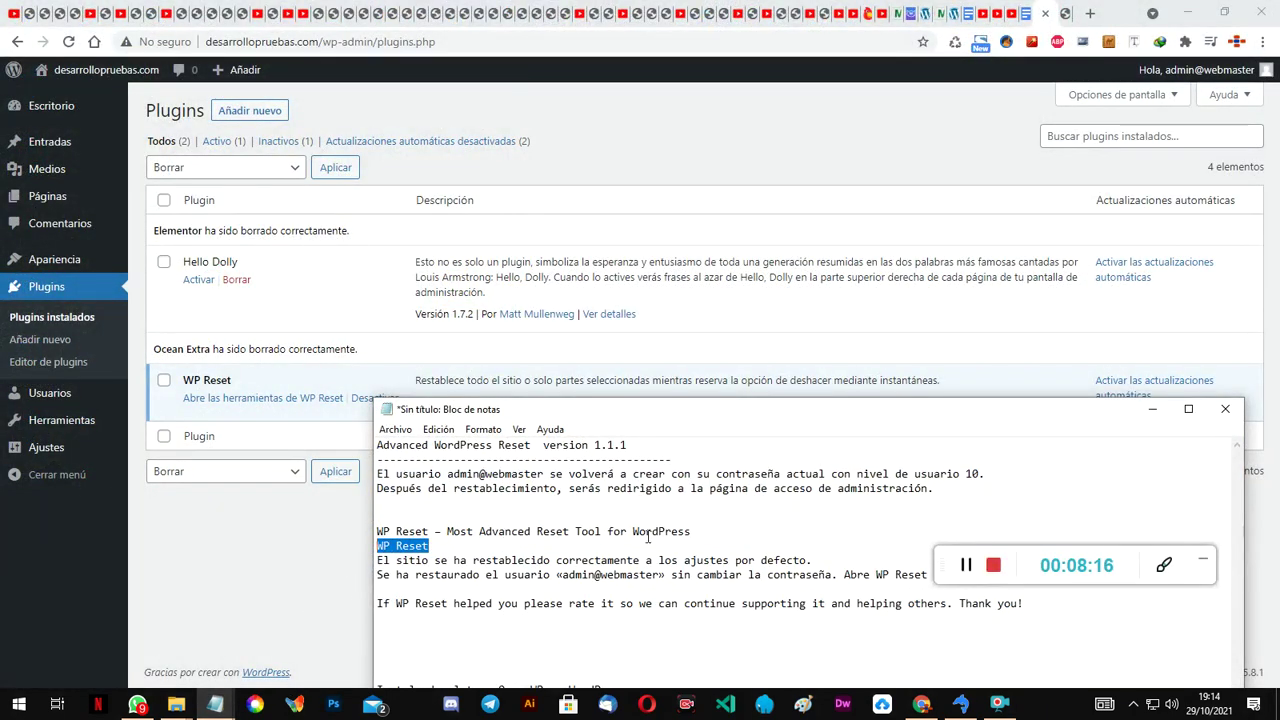
pyautogui.click(586, 541)
pyautogui.click(266, 549)
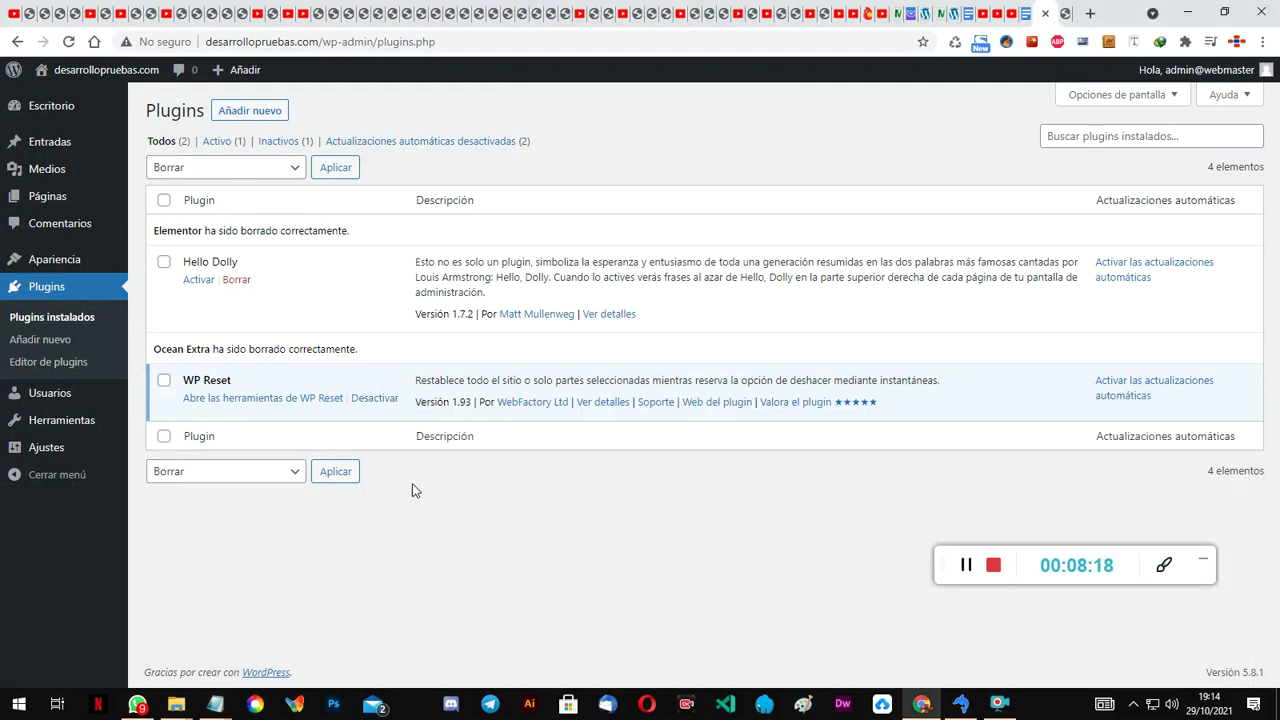